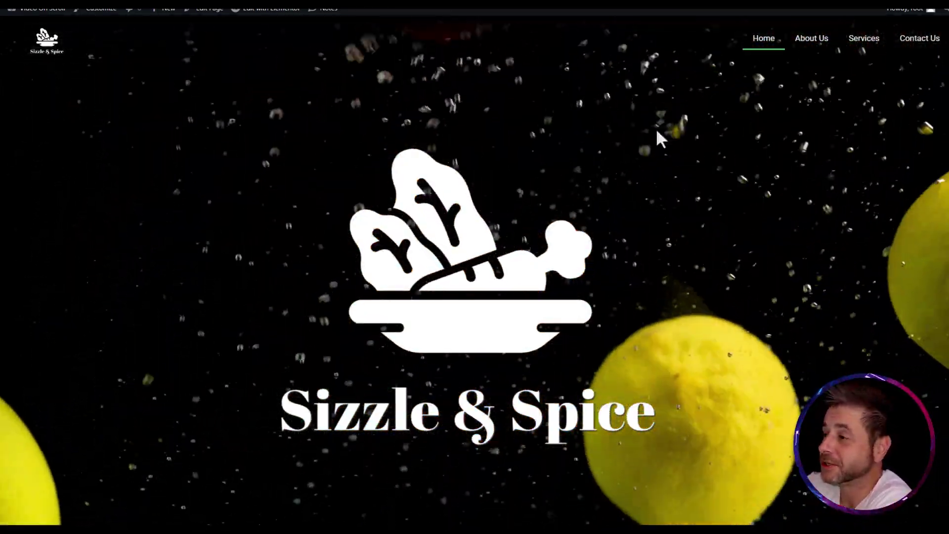
Examine the finished Sizzle & Spice demo page from the hero video through the horizontally scrolling sections to the contact section
{"action": "scroll", "coordinate": [521, 208], "scroll_direction": "down", "scroll_amount": 2}
{"action": "scroll", "coordinate": [521, 207], "scroll_direction": "down", "scroll_amount": 5}
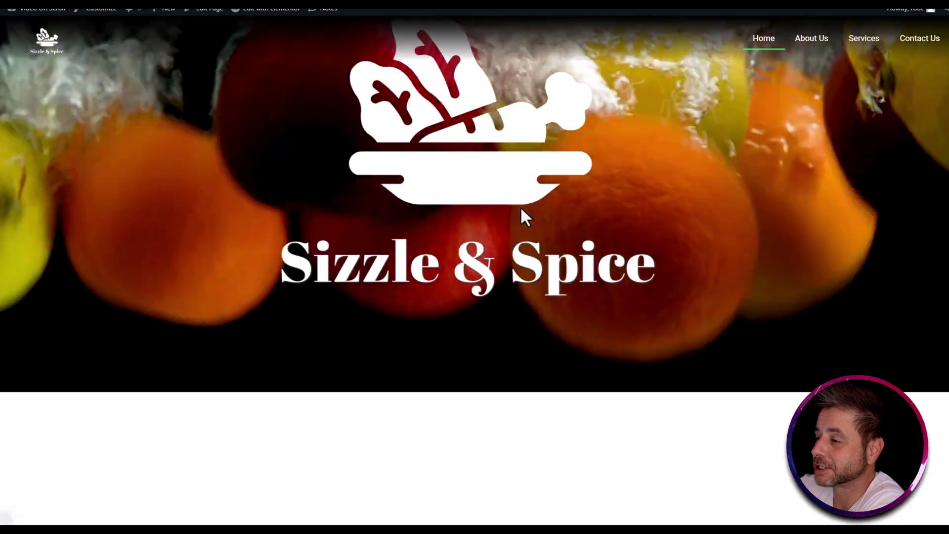
{"action": "scroll", "coordinate": [521, 210], "scroll_direction": "down", "scroll_amount": 5}
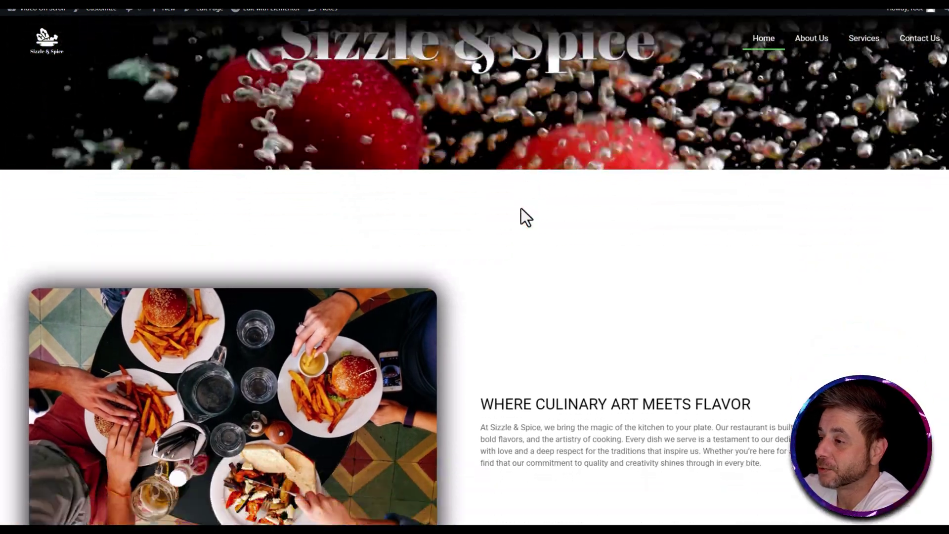
{"action": "scroll", "coordinate": [522, 208], "scroll_direction": "down", "scroll_amount": 5}
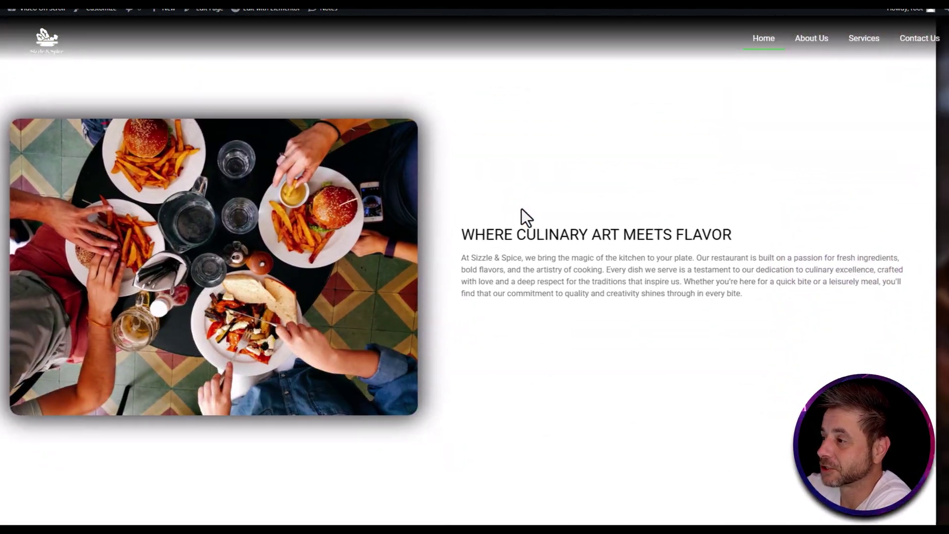
{"action": "scroll", "coordinate": [521, 209], "scroll_direction": "down", "scroll_amount": 5}
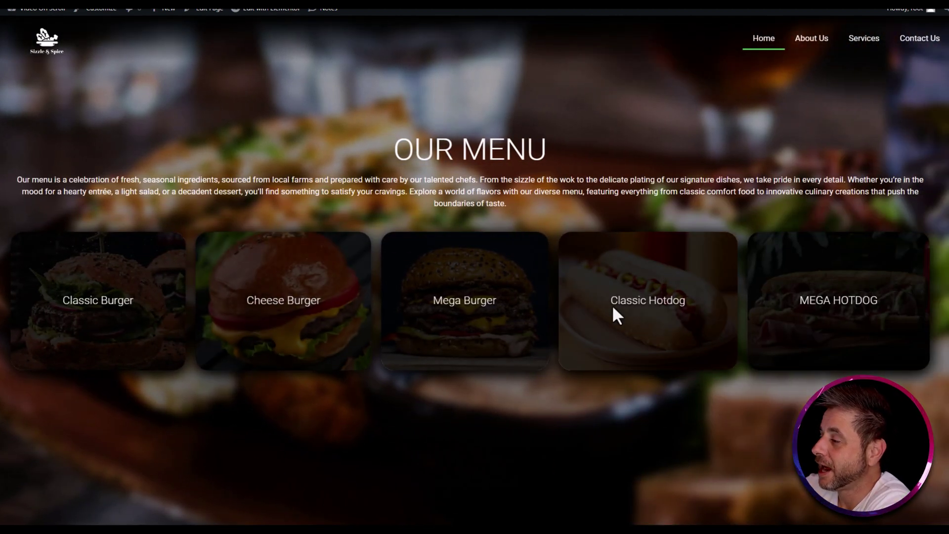
{"action": "scroll", "coordinate": [723, 205], "scroll_direction": "down", "scroll_amount": 3}
{"action": "scroll", "coordinate": [719, 206], "scroll_direction": "down", "scroll_amount": 6}
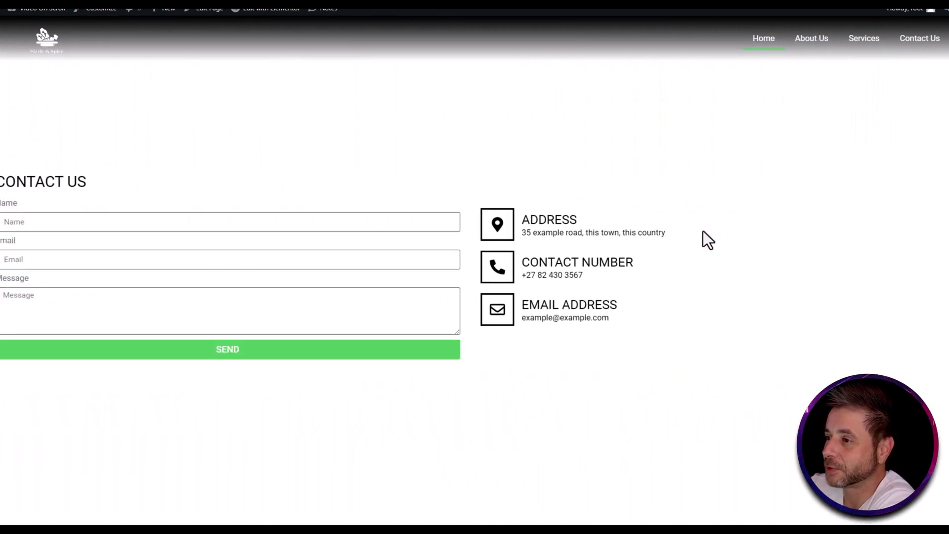
{"action": "scroll", "coordinate": [703, 237], "scroll_direction": "down", "scroll_amount": 6}
{"action": "scroll", "coordinate": [692, 222], "scroll_direction": "down", "scroll_amount": 4}
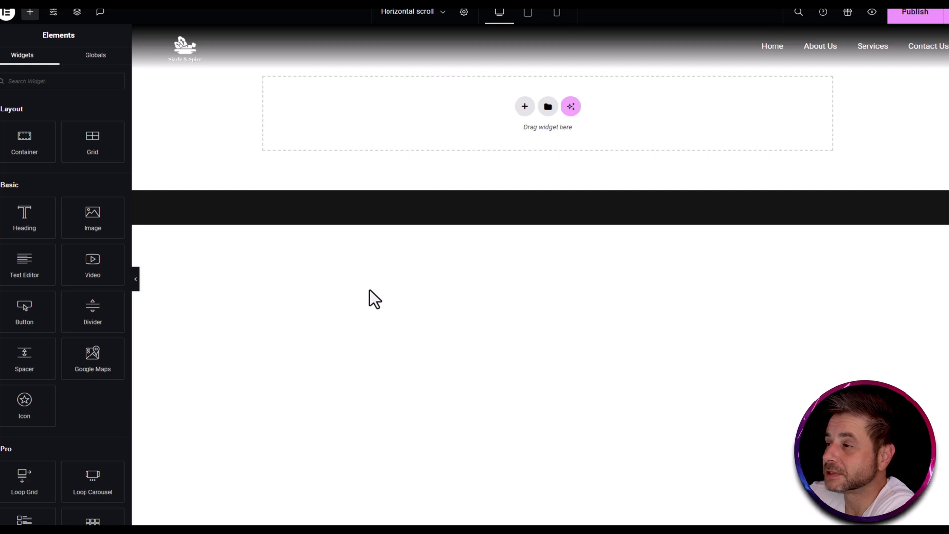
Add a single-column flexbox container to the page and set its content width to Full Width at 100%
{"action": "left_click", "coordinate": [524, 109]}
{"action": "left_click", "coordinate": [516, 142]}
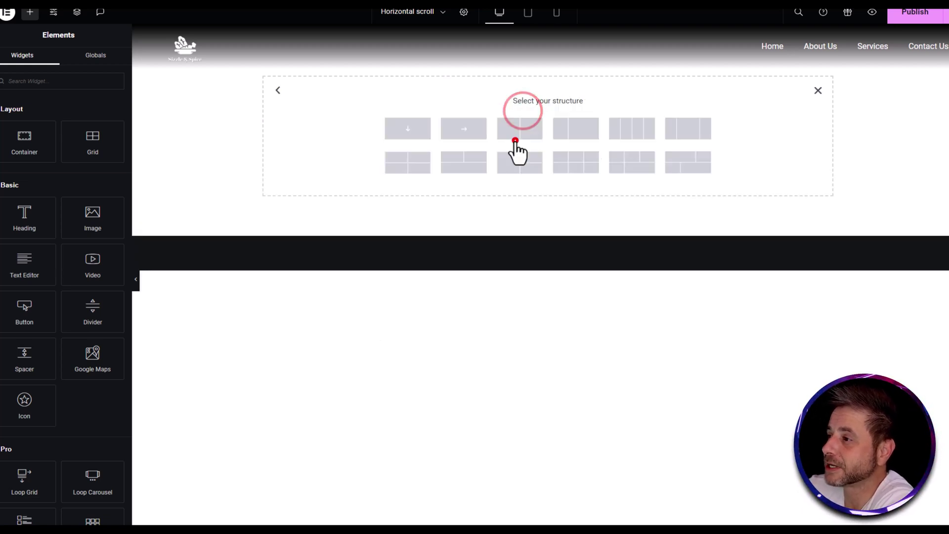
{"action": "left_click", "coordinate": [402, 130]}
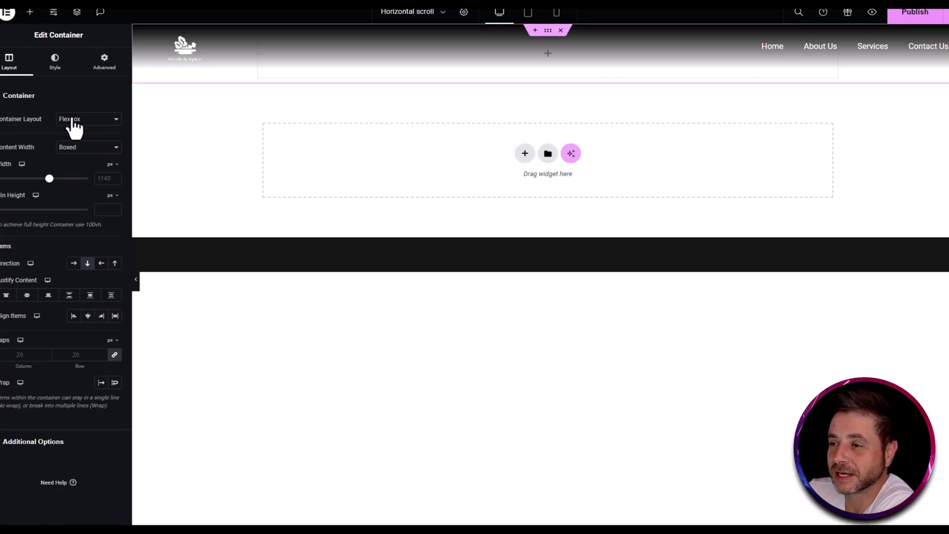
{"action": "left_click", "coordinate": [73, 149]}
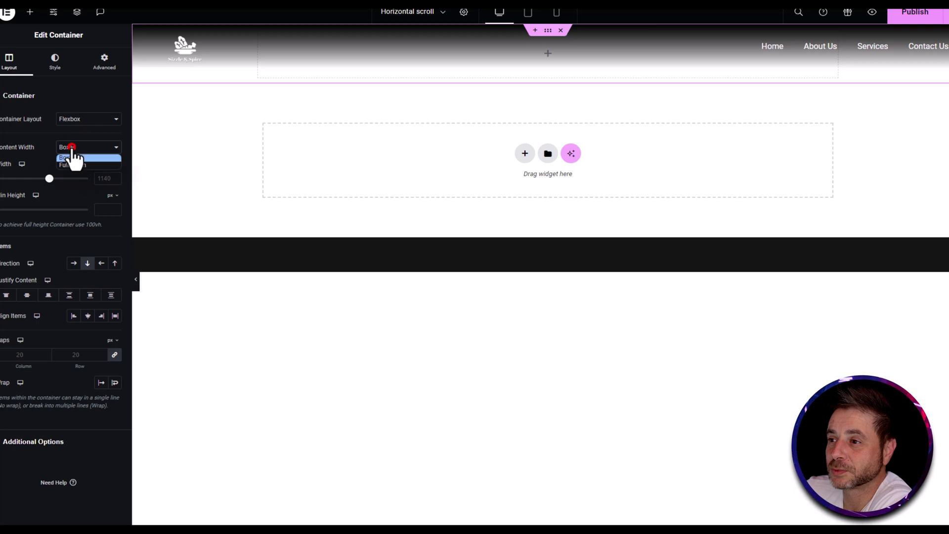
{"action": "left_click", "coordinate": [74, 164]}
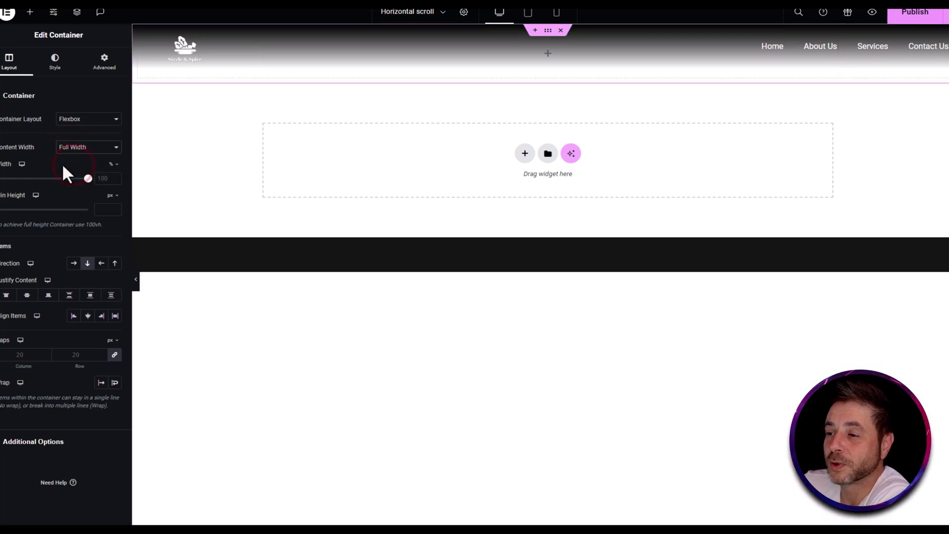
{"action": "left_click_drag", "start_coordinate": [88, 178], "coordinate": [115, 178]}
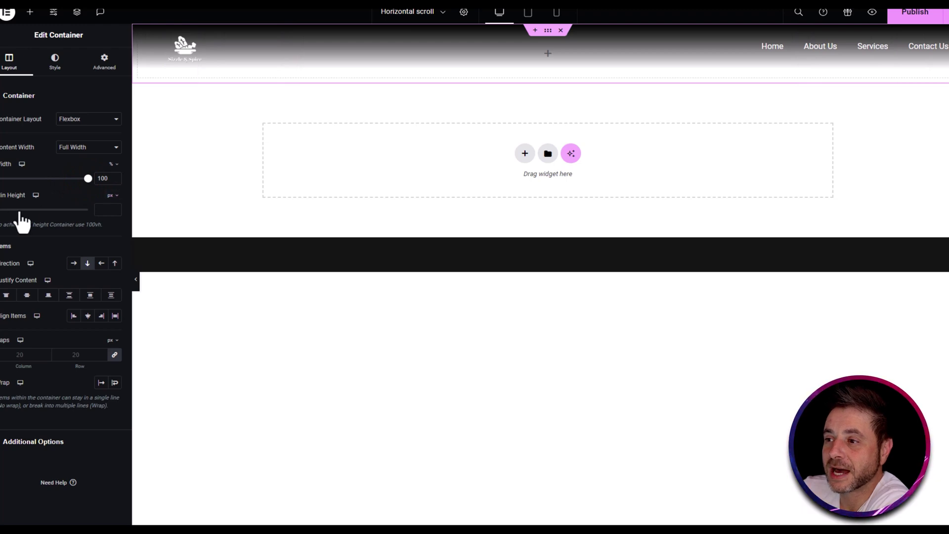
Set the main container's minimum height to 100 vh and its column and row gaps to 0
{"action": "left_click", "coordinate": [112, 196]}
{"action": "left_click", "coordinate": [111, 240]}
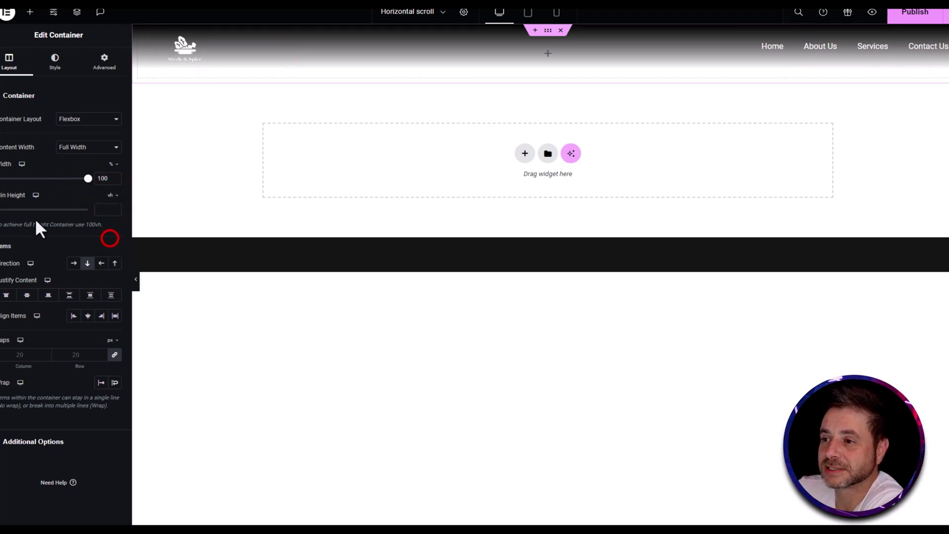
{"action": "left_click_drag", "start_coordinate": [4, 210], "coordinate": [91, 206]}
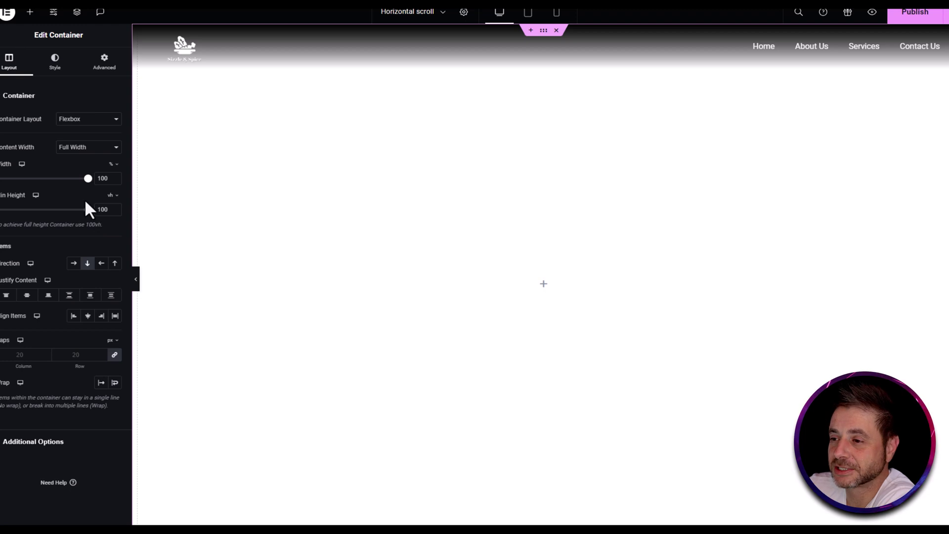
{"action": "left_click", "coordinate": [24, 355]}
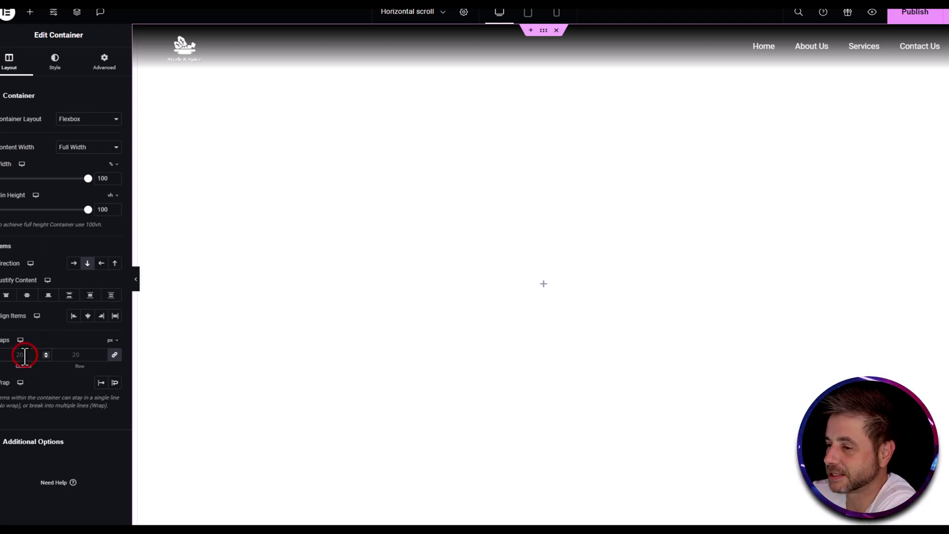
{"action": "type", "text": "0"}
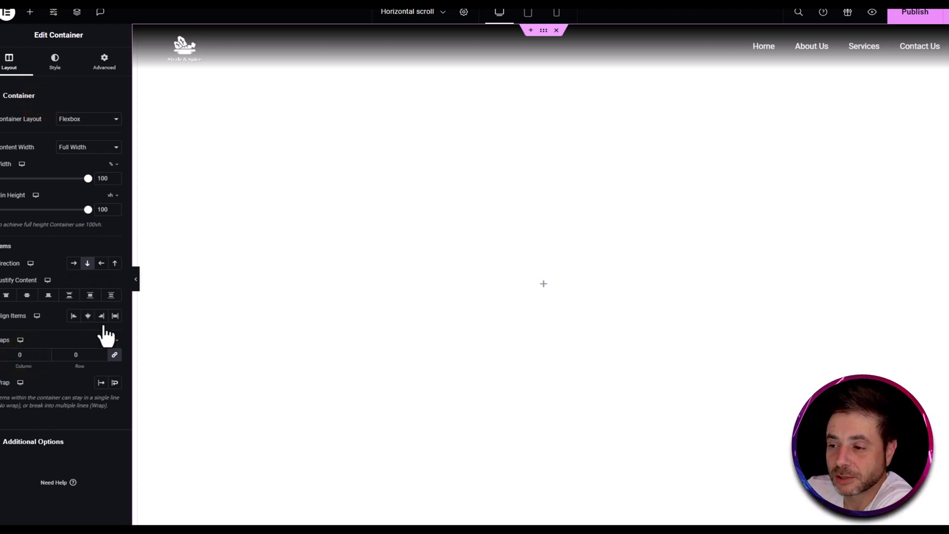
Set the main container's overflow to Hidden
{"action": "left_click", "coordinate": [45, 441]}
{"action": "left_click", "coordinate": [79, 144]}
{"action": "left_click", "coordinate": [79, 160]}
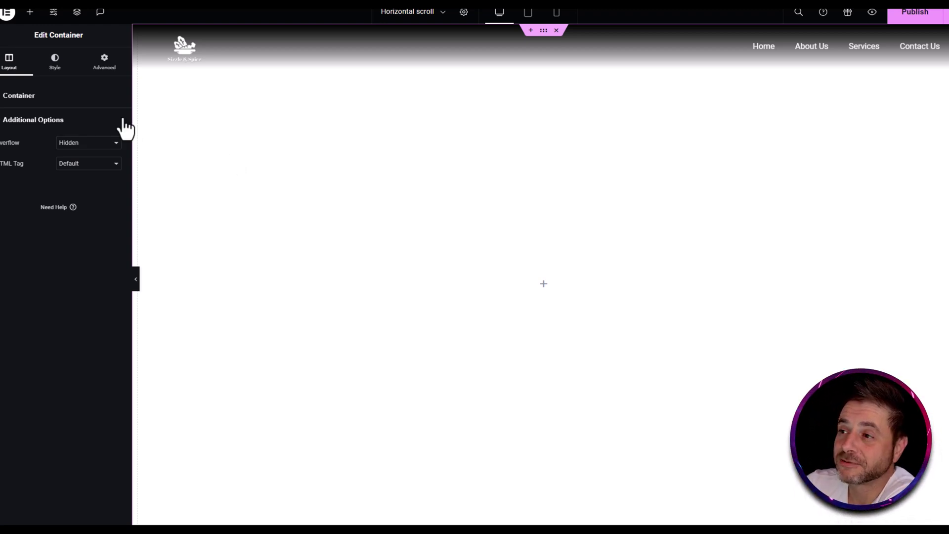
Assign the CSS class horizontal-parent to the main container
{"action": "left_click", "coordinate": [99, 67]}
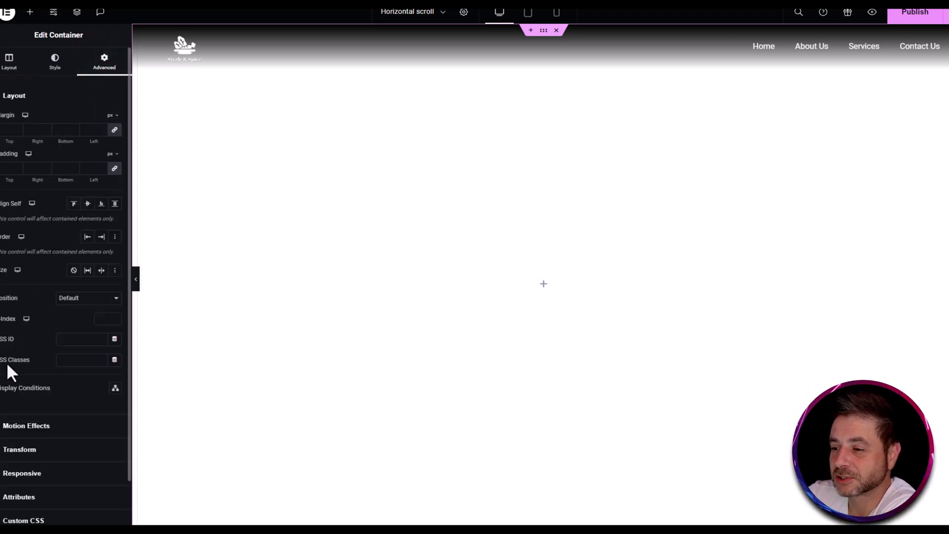
{"action": "left_click", "coordinate": [78, 361]}
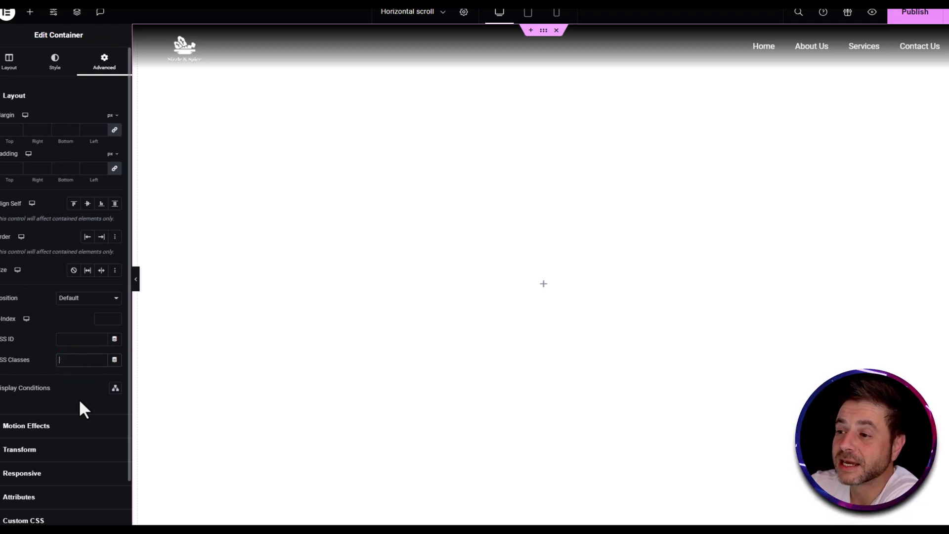
{"action": "type", "text": "horizontal-parent"}
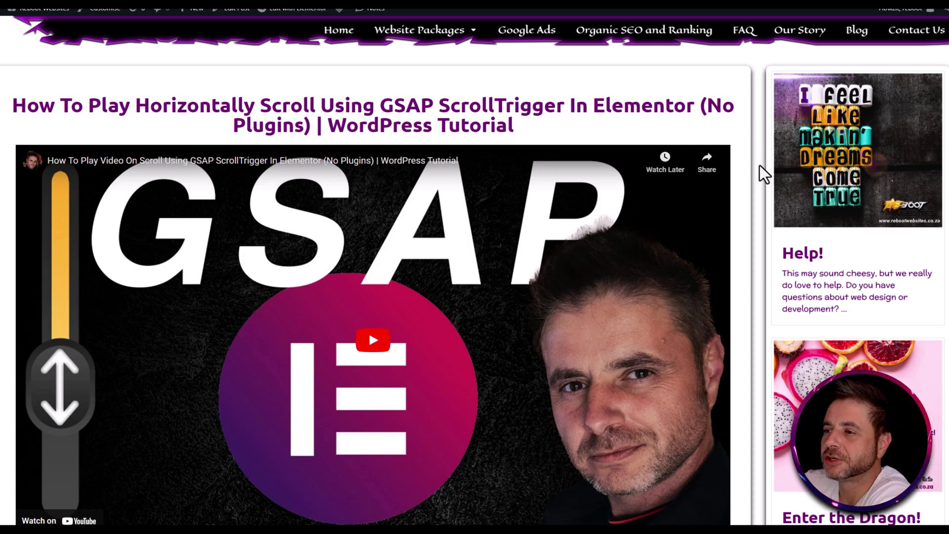
Copy the .horizontal-parent CSS snippet from the blog post and paste it into the main container's custom CSS in Elementor
{"action": "scroll", "coordinate": [194, 316], "scroll_direction": "down", "scroll_amount": 6}
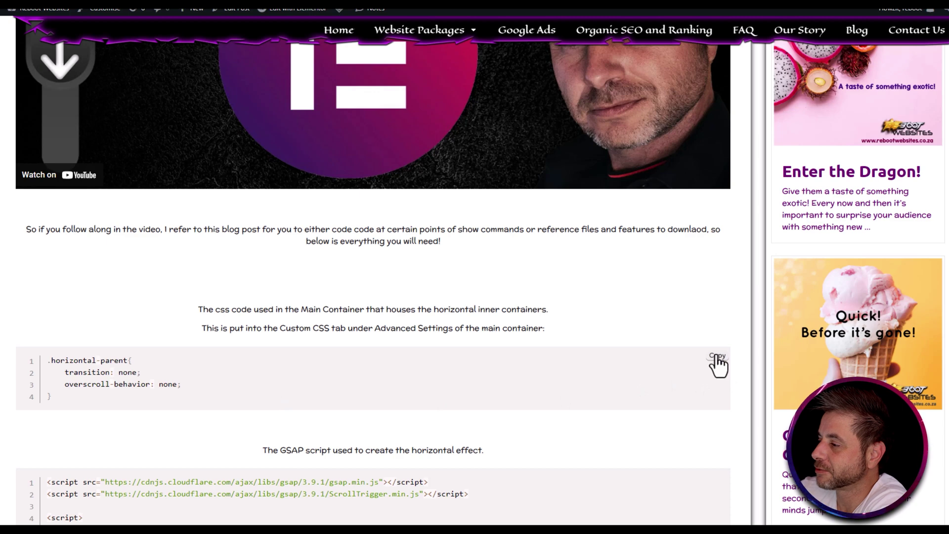
{"action": "left_click", "coordinate": [716, 357]}
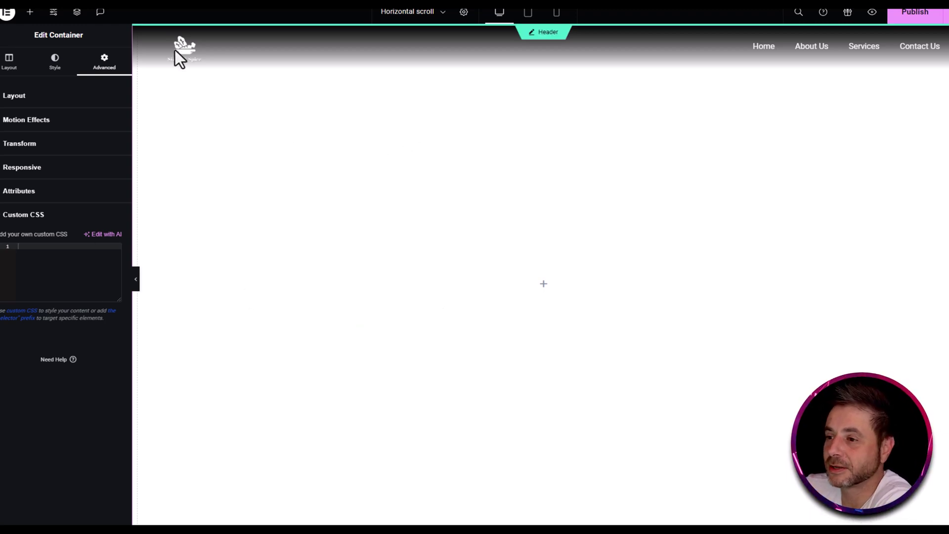
{"action": "right_click", "coordinate": [73, 279]}
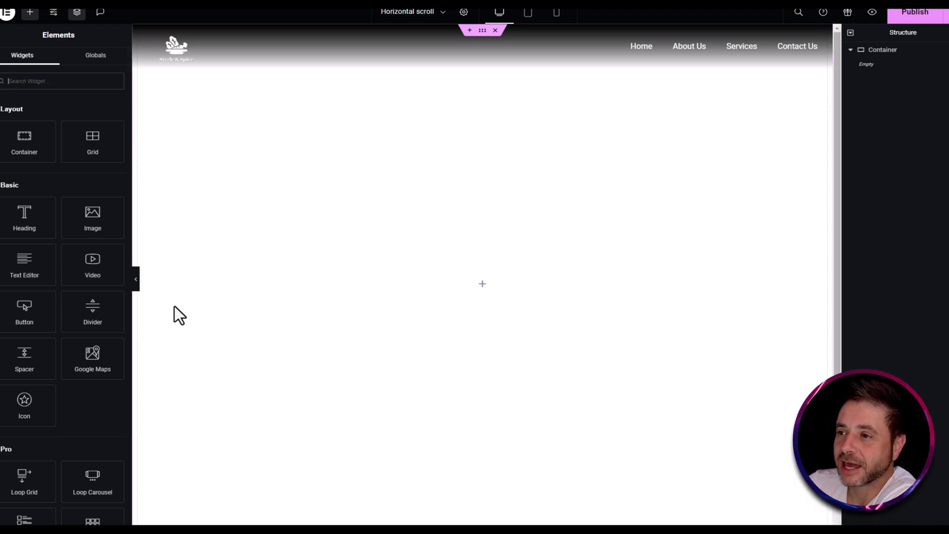
Insert an inner container inside the main container and set its content width to Full Width at 100%
{"action": "left_click_drag", "start_coordinate": [15, 139], "coordinate": [452, 283]}
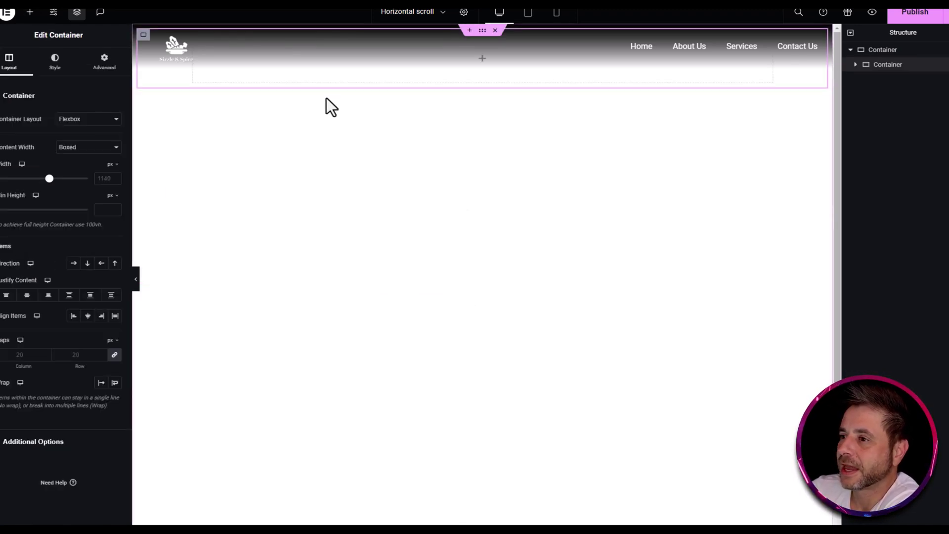
{"action": "left_click", "coordinate": [72, 147]}
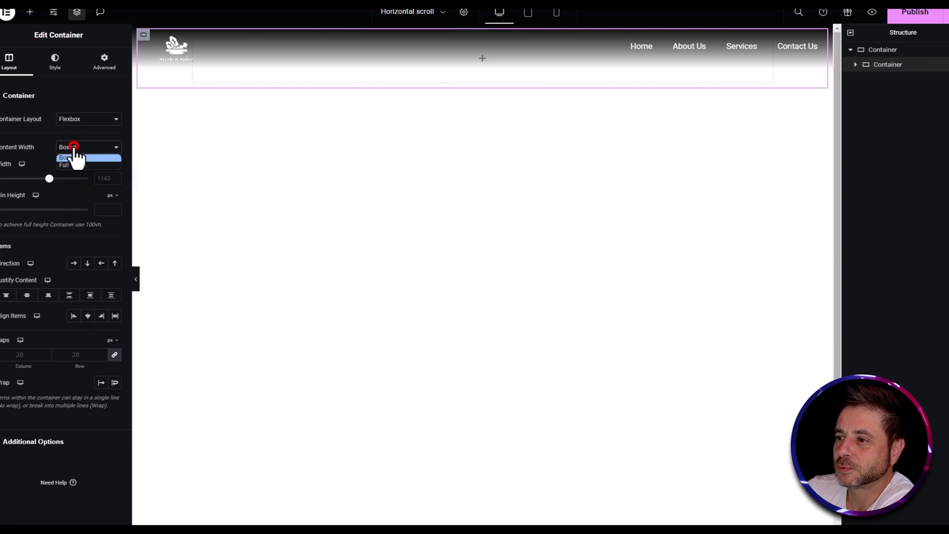
{"action": "left_click", "coordinate": [74, 165]}
{"action": "mouse_move", "coordinate": [86, 178]}
{"action": "left_mouse_down"}
{"action": "mouse_move", "coordinate": [56, 179]}
{"action": "mouse_move", "coordinate": [88, 179]}
{"action": "left_mouse_up"}
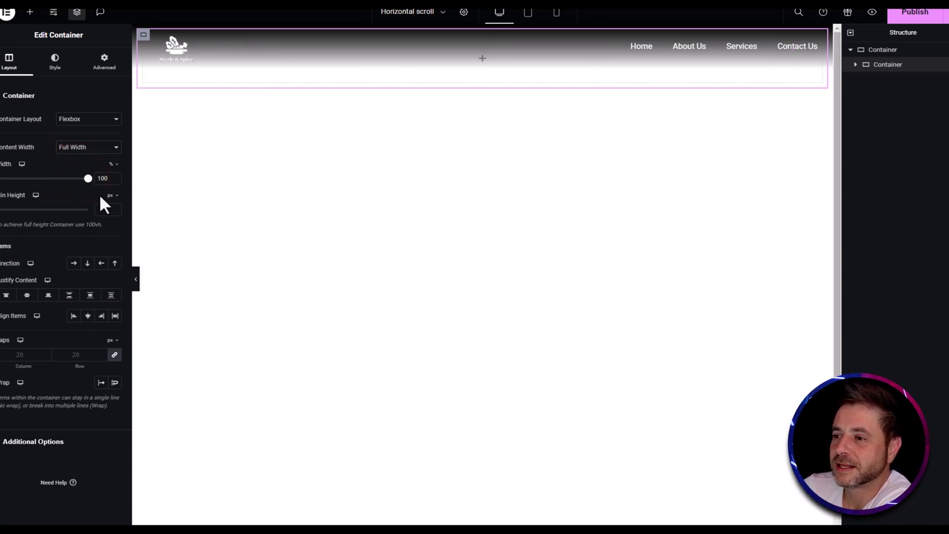
Give the inner container a minimum height of 100 vh and centre its items with both alignment and justification
{"action": "left_click", "coordinate": [112, 196]}
{"action": "left_click", "coordinate": [111, 238]}
{"action": "left_click_drag", "start_coordinate": [6, 210], "coordinate": [88, 210]}
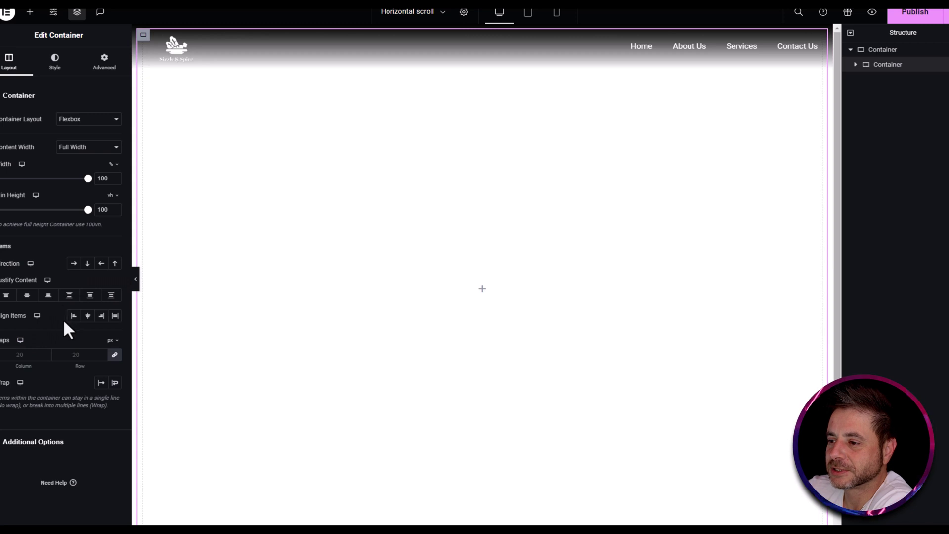
{"action": "left_click", "coordinate": [88, 317]}
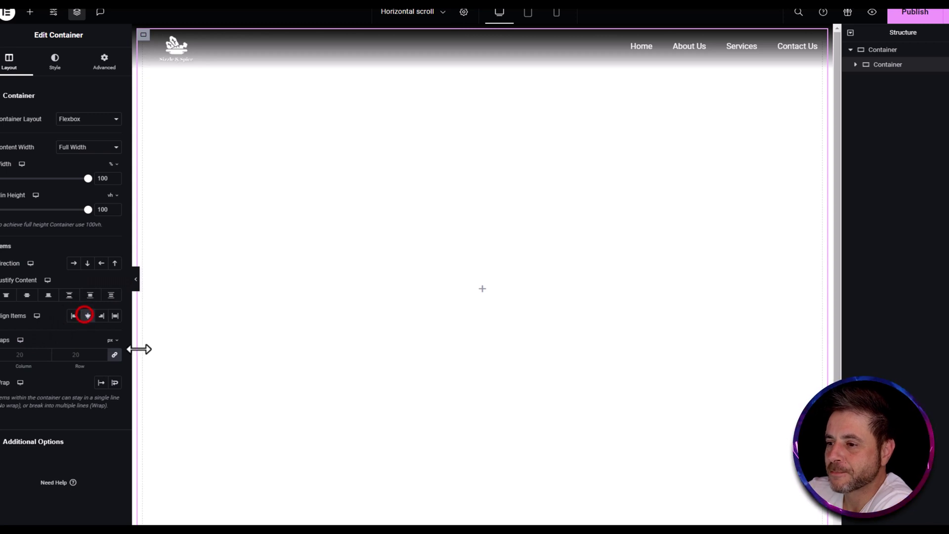
{"action": "left_click", "coordinate": [28, 295]}
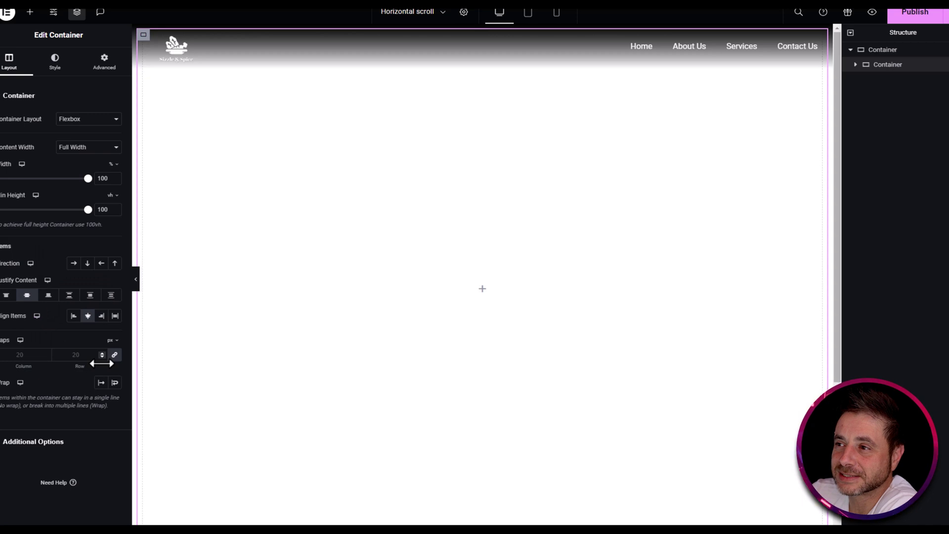
Set the inner container's size to Grow and assign it the CSS class horizontal-child
{"action": "left_click", "coordinate": [106, 73]}
{"action": "left_click", "coordinate": [87, 271]}
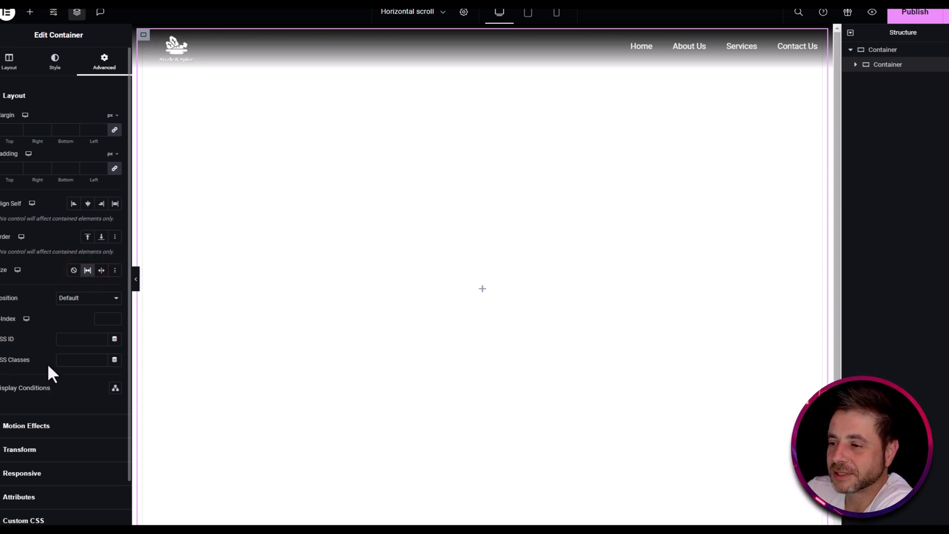
{"action": "left_click", "coordinate": [71, 361]}
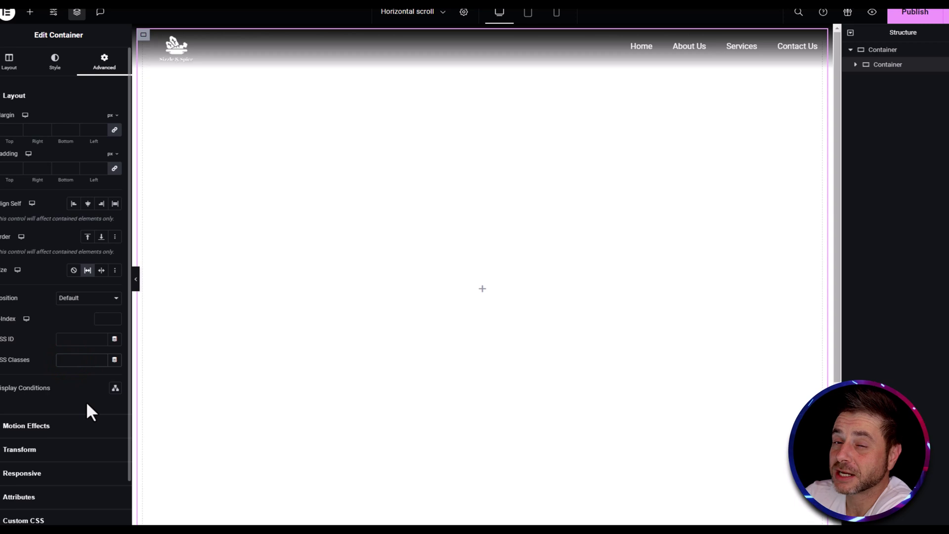
{"action": "key", "text": "ctrl+v"}
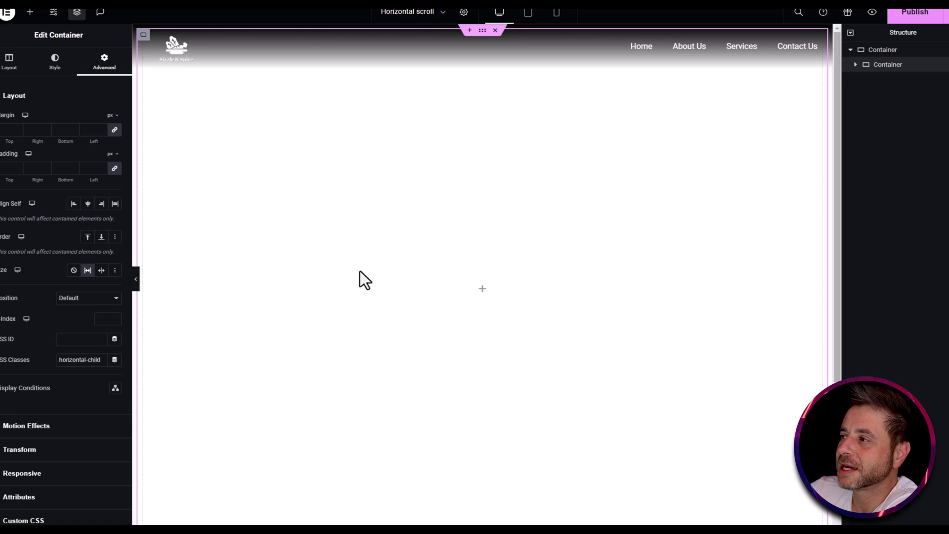
Give the inner container a linear blue-to-magenta gradient background at an angle of 166 degrees
{"action": "left_click", "coordinate": [53, 62]}
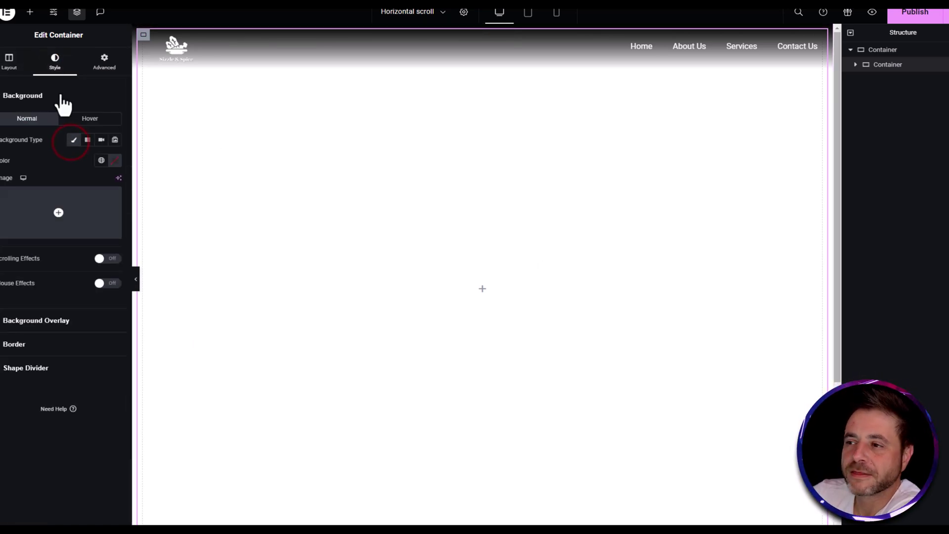
{"action": "left_click", "coordinate": [87, 139]}
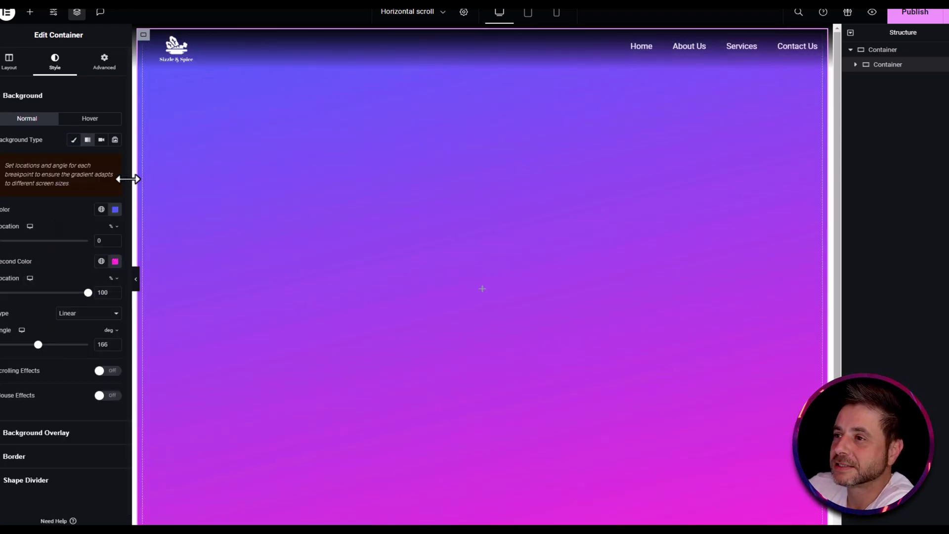
Add a heading widget to the inner container with the title "Section 1"
{"action": "left_click", "coordinate": [30, 11]}
{"action": "left_click", "coordinate": [29, 217]}
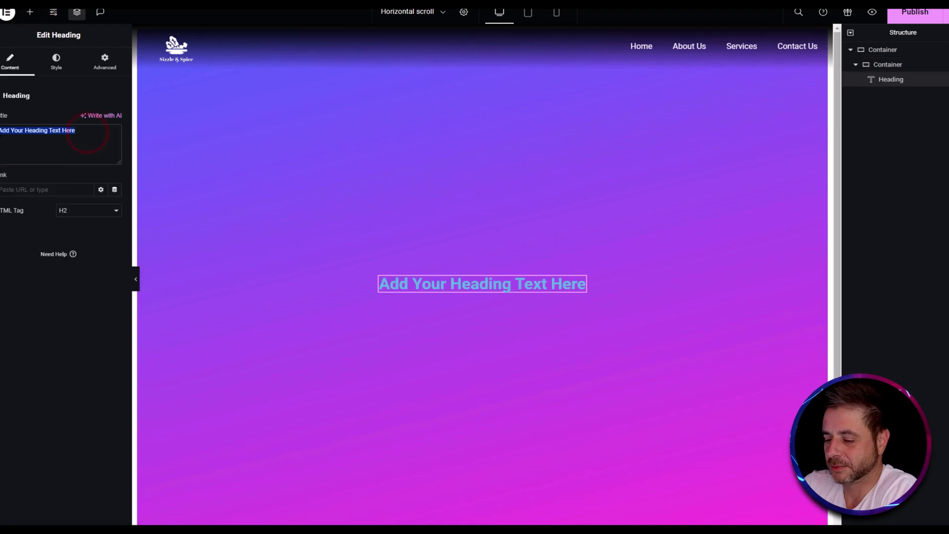
{"action": "type", "text": "Section 1"}
Set the text colour of the "Section 1" heading to white, #FFFFFF
{"action": "left_click", "coordinate": [56, 62]}
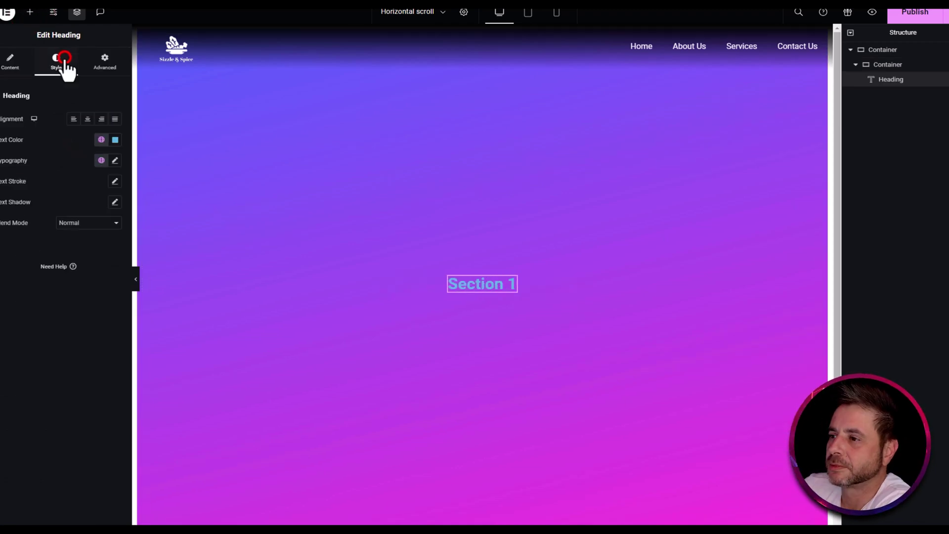
{"action": "left_click", "coordinate": [112, 140]}
{"action": "left_click_drag", "start_coordinate": [97, 191], "coordinate": [23, 149]}
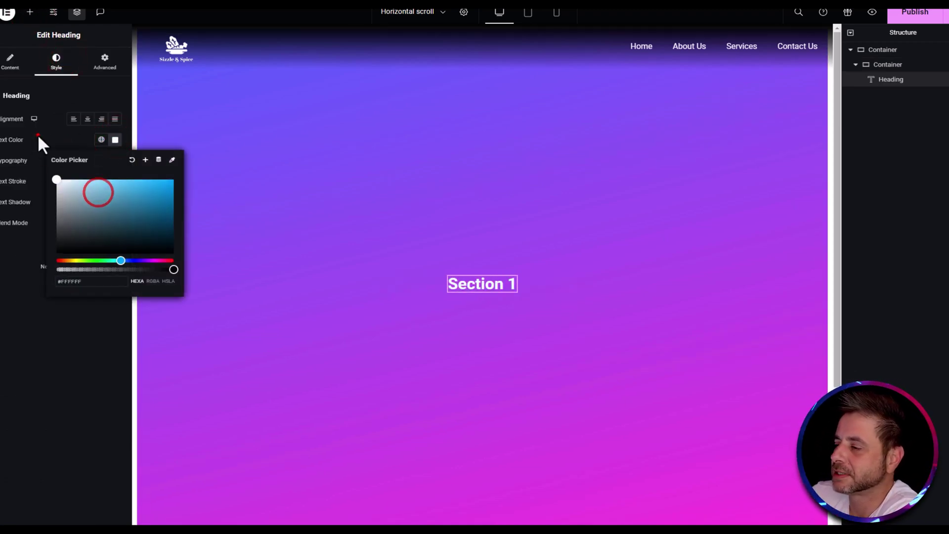
{"action": "left_click", "coordinate": [38, 135]}
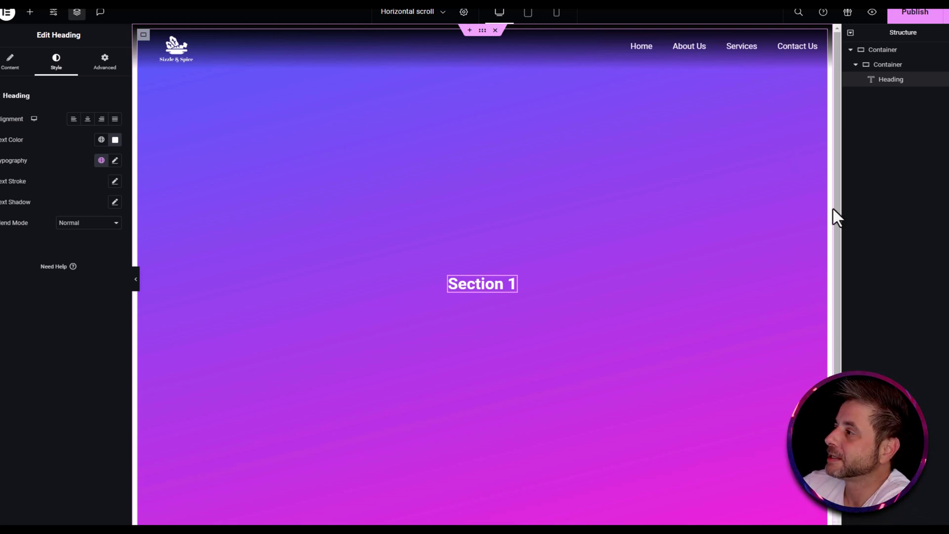
Duplicate the Section 1 container as a "Section 2" container with a linear green-to-blue gradient background at 202 degrees
{"action": "left_click", "coordinate": [881, 65]}
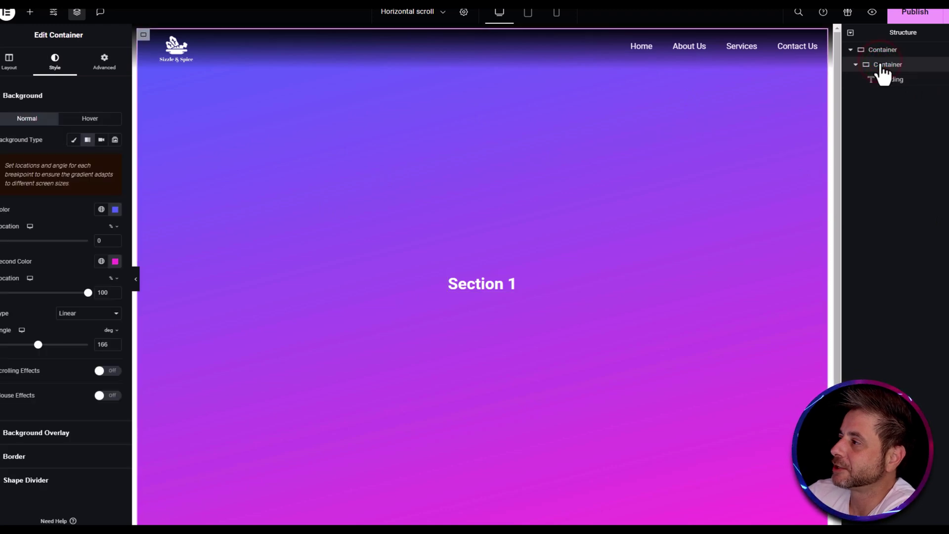
{"action": "key", "text": "ctrl+d"}
{"action": "left_click", "coordinate": [856, 95]}
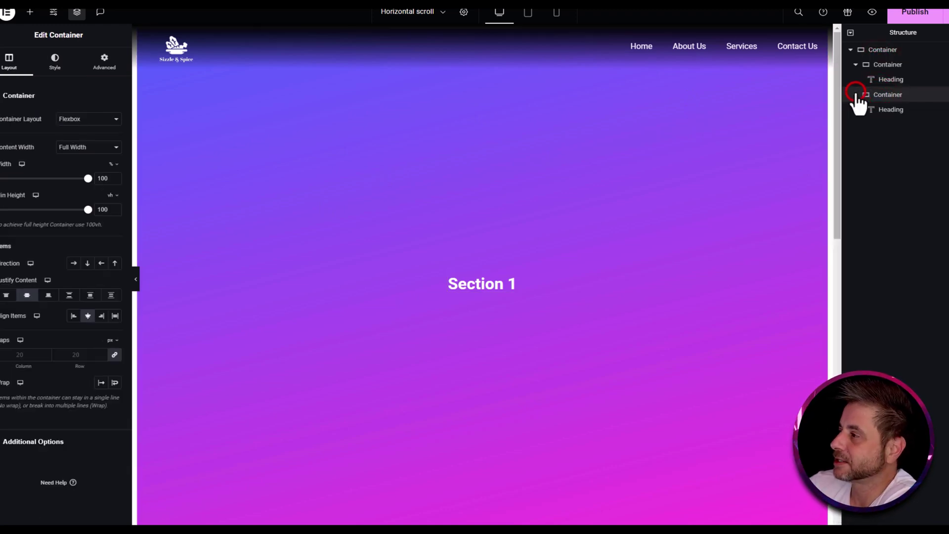
{"action": "left_click", "coordinate": [887, 112]}
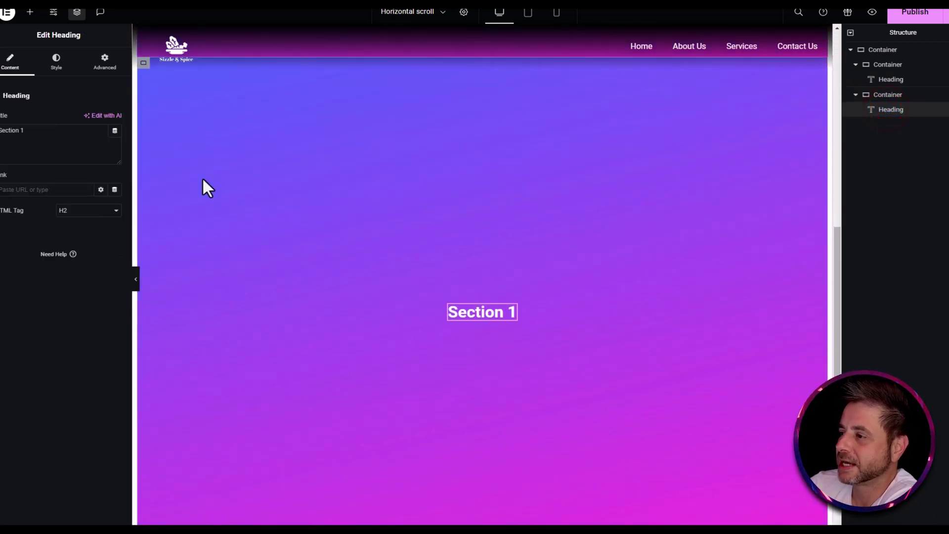
{"action": "left_click", "coordinate": [54, 137]}
{"action": "key", "text": "BackSpace"}
{"action": "type", "text": "2"}
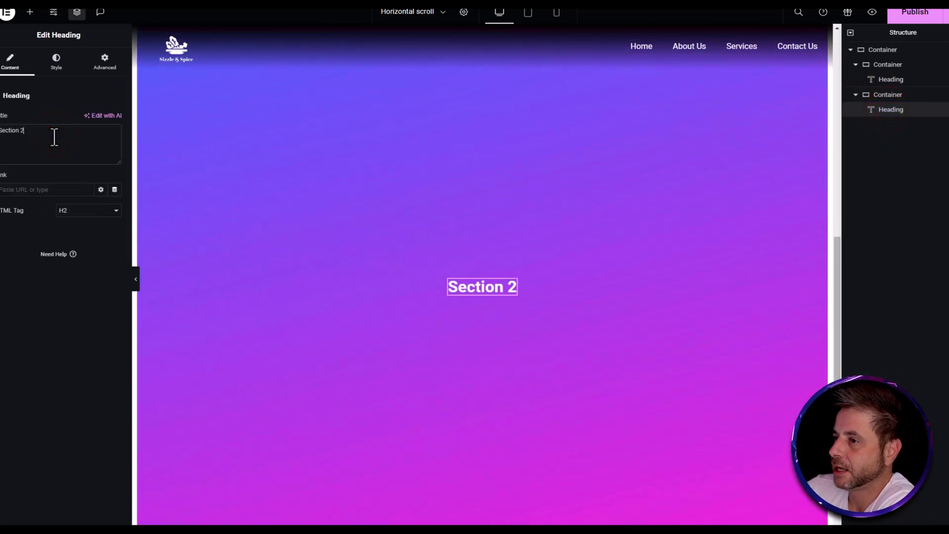
{"action": "left_click", "coordinate": [878, 96]}
{"action": "left_click", "coordinate": [57, 67]}
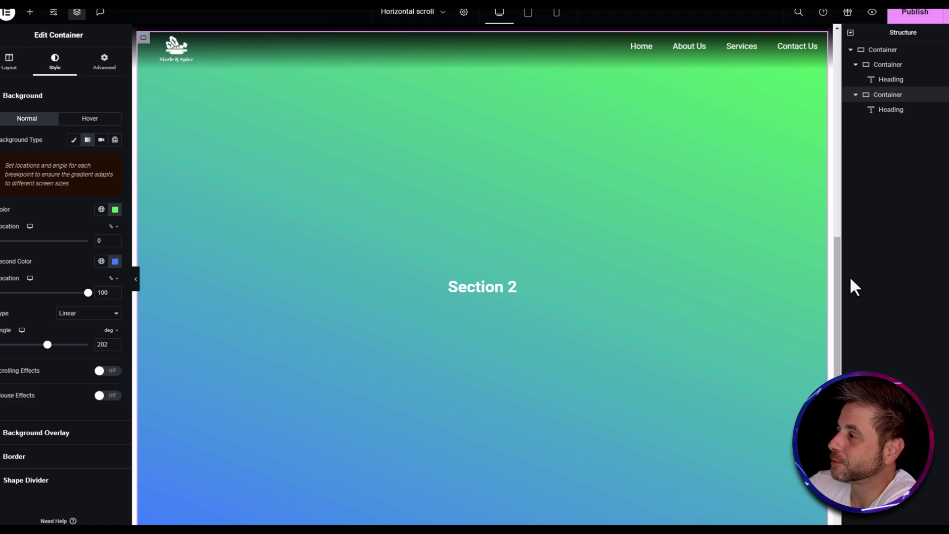
Duplicate the Section 2 container as a "Section 3" container with a linear orange-to-red gradient background at 164 degrees
{"action": "right_click", "coordinate": [886, 102]}
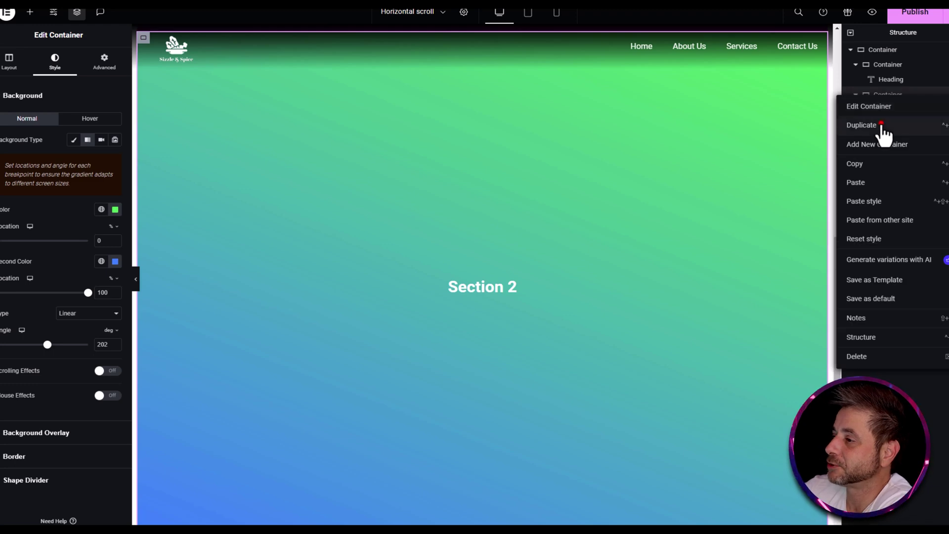
{"action": "left_click", "coordinate": [884, 126]}
{"action": "left_click", "coordinate": [888, 140]}
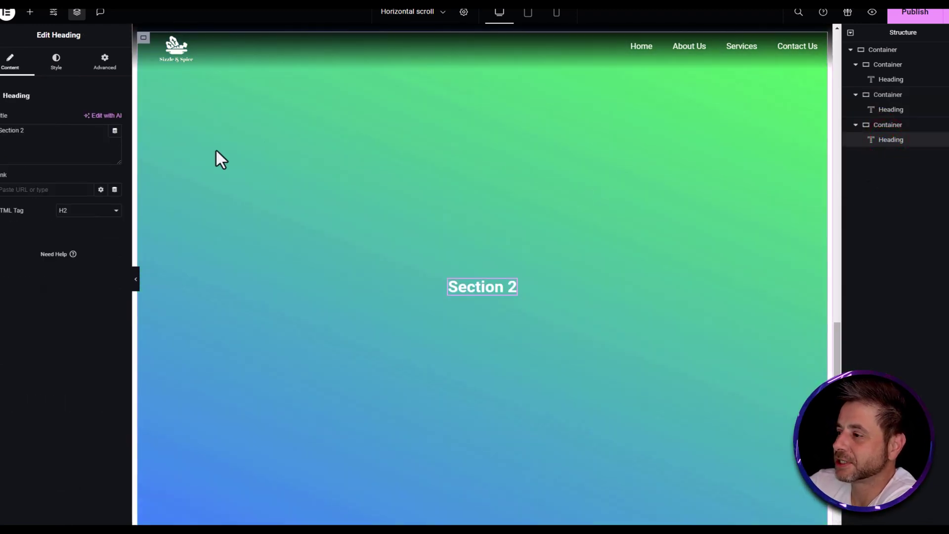
{"action": "left_click", "coordinate": [62, 125]}
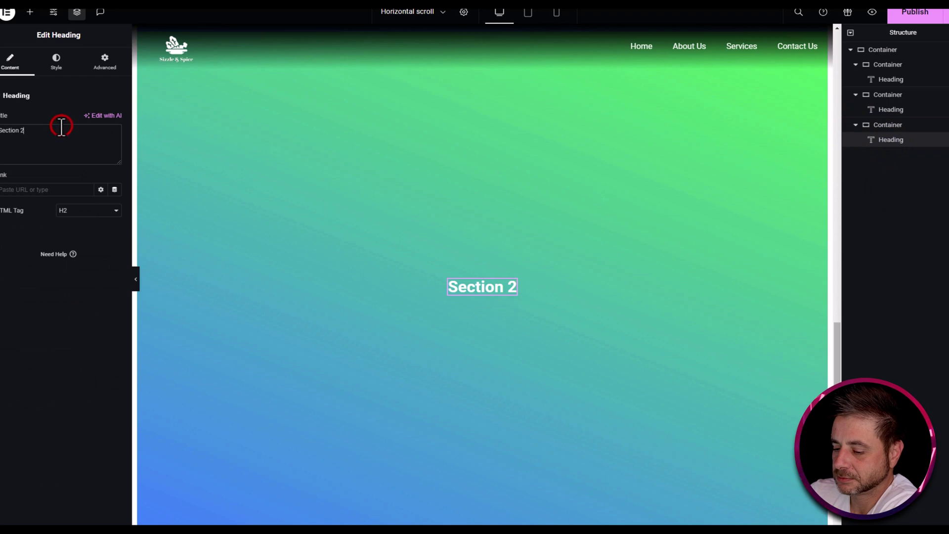
{"action": "key", "text": "BackSpace"}
{"action": "type", "text": "3"}
{"action": "left_click", "coordinate": [888, 125]}
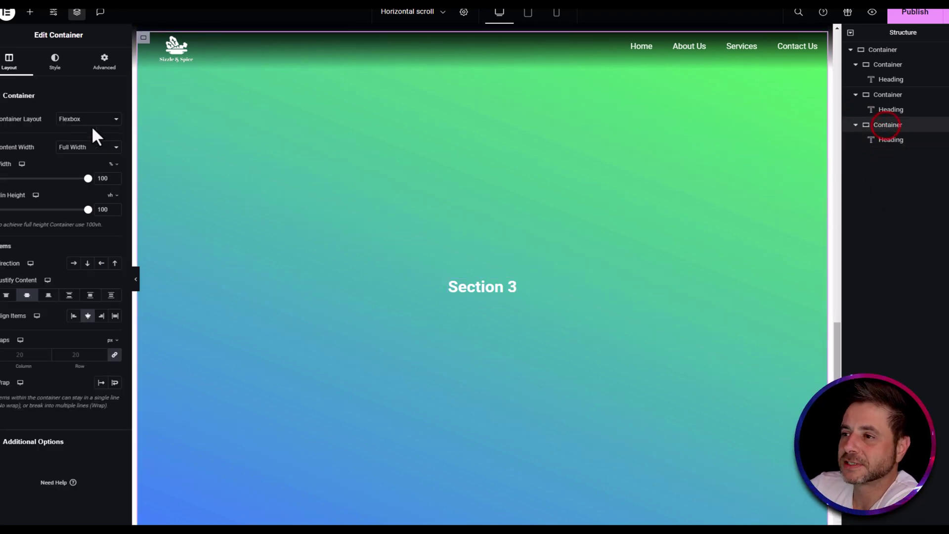
{"action": "left_click", "coordinate": [55, 62]}
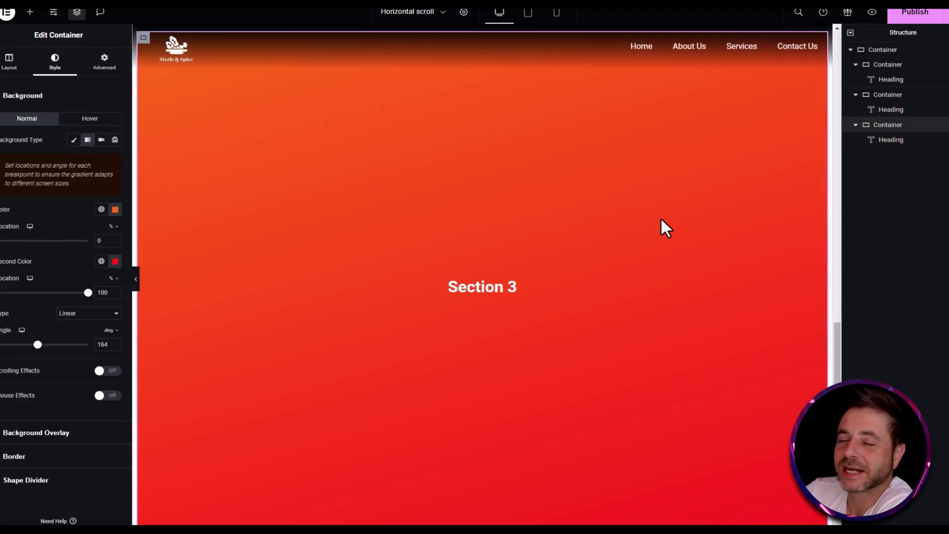
Duplicate the Section 3 container as a "Section 4" container with a purple-to-red gradient background
{"action": "key", "text": "ctrl+d"}
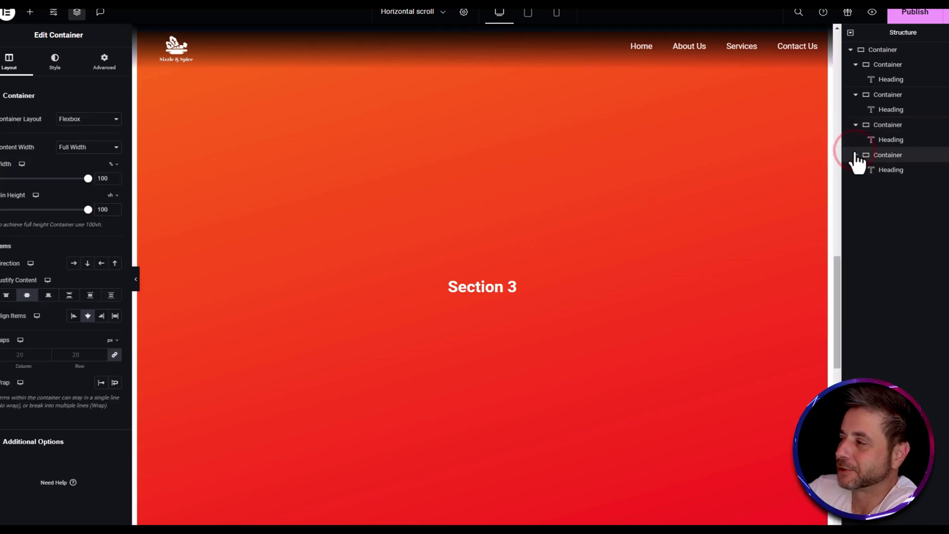
{"action": "left_click", "coordinate": [884, 172]}
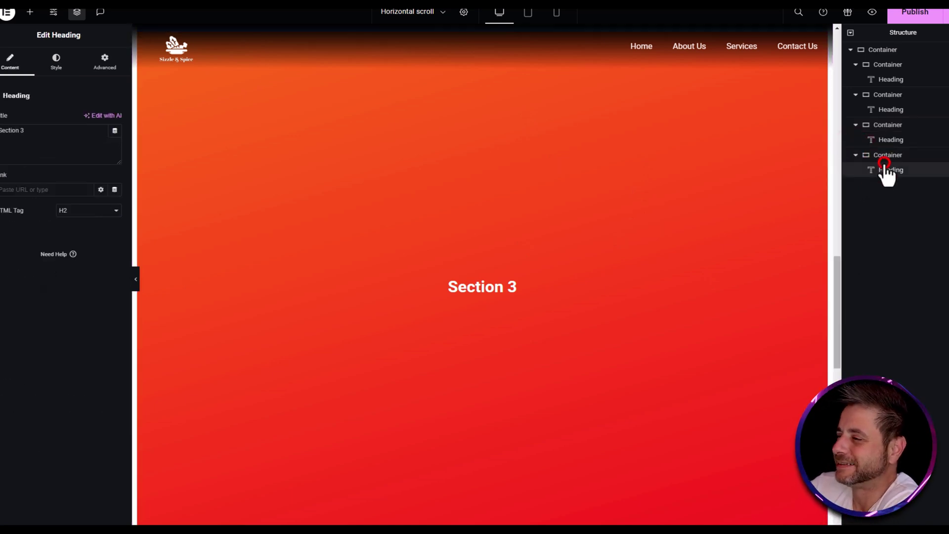
{"action": "left_click", "coordinate": [59, 135]}
{"action": "key", "text": "BackSpace"}
{"action": "type", "text": "4"}
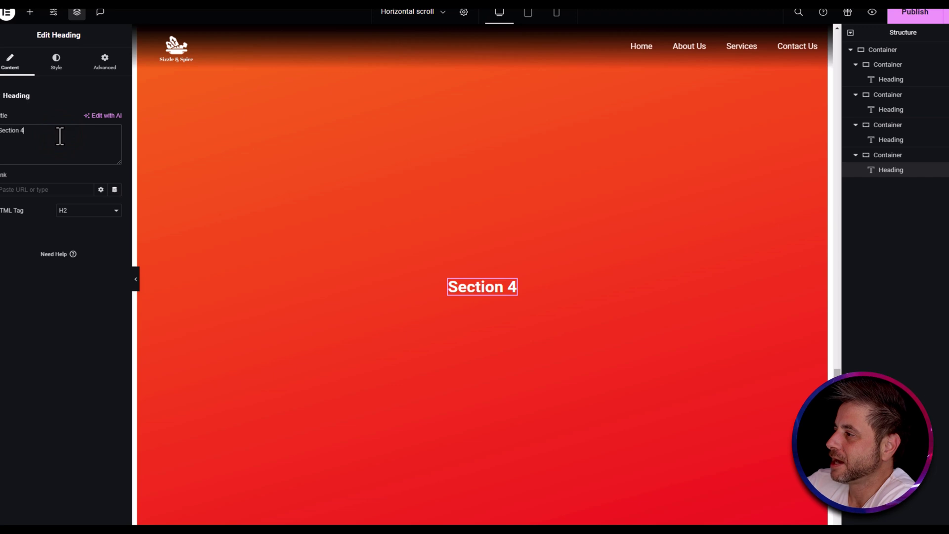
{"action": "left_click", "coordinate": [887, 155]}
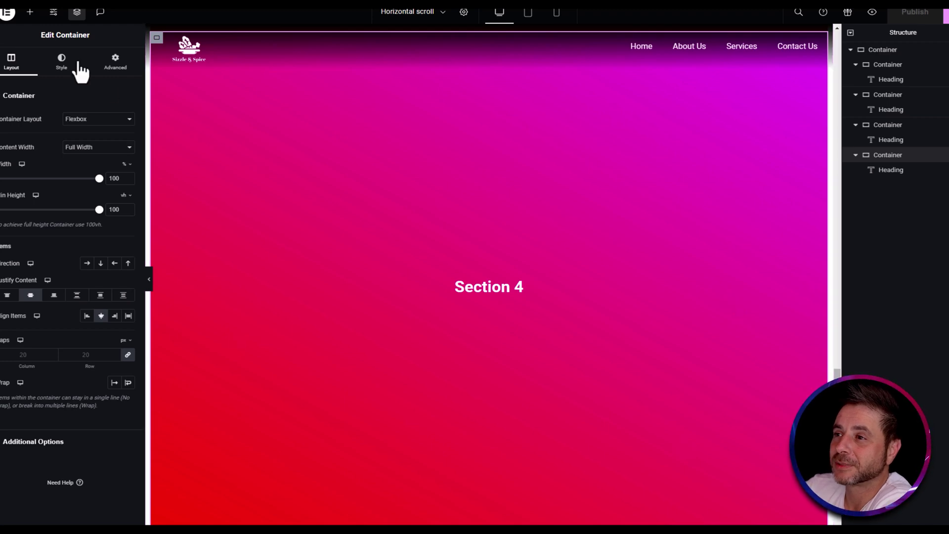
Add an HTML widget inside the parent container, below the Section 4 container
{"action": "left_click", "coordinate": [30, 11]}
{"action": "left_click", "coordinate": [31, 81]}
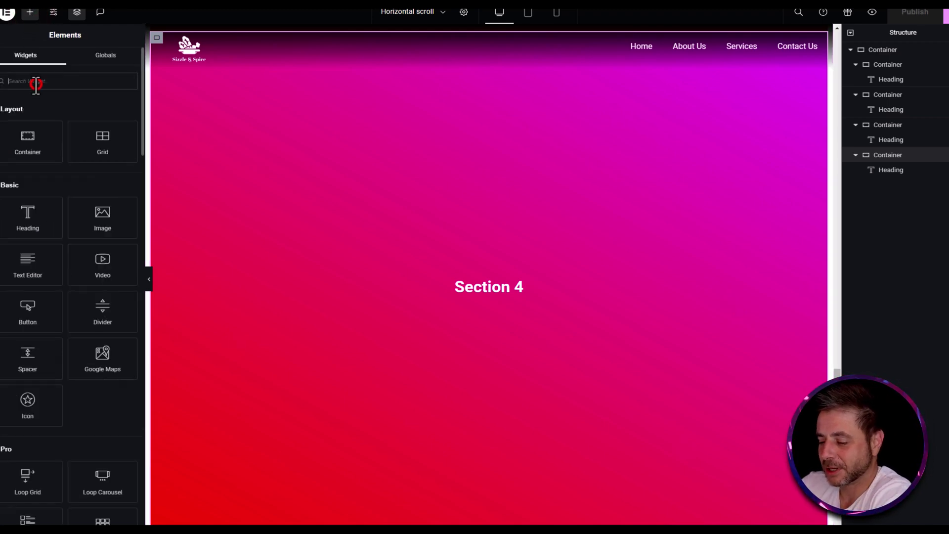
{"action": "type", "text": "html"}
{"action": "left_click_drag", "start_coordinate": [14, 116], "coordinate": [594, 413]}
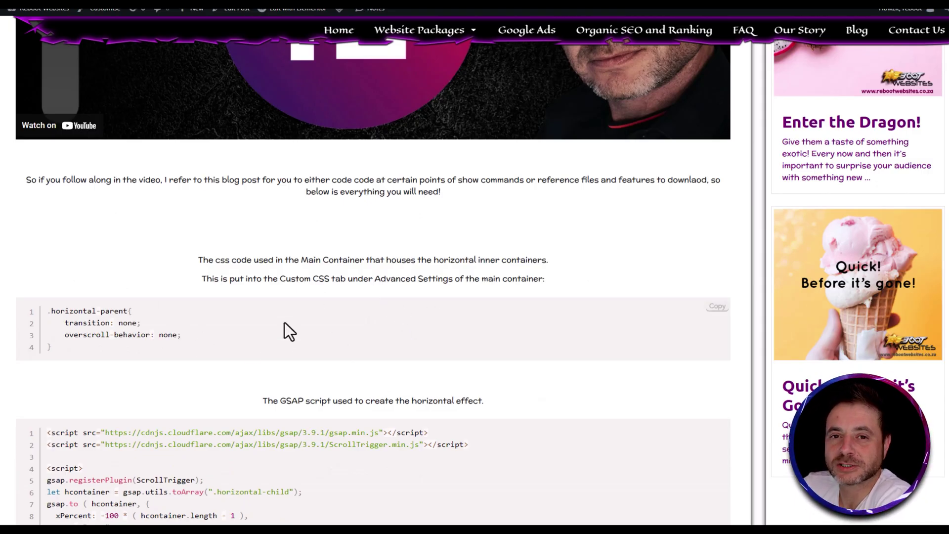
Copy the GSAP horizontal-effect script from the blog post and paste it into the HTML widget's code
{"action": "scroll", "coordinate": [277, 340], "scroll_direction": "down", "scroll_amount": 6}
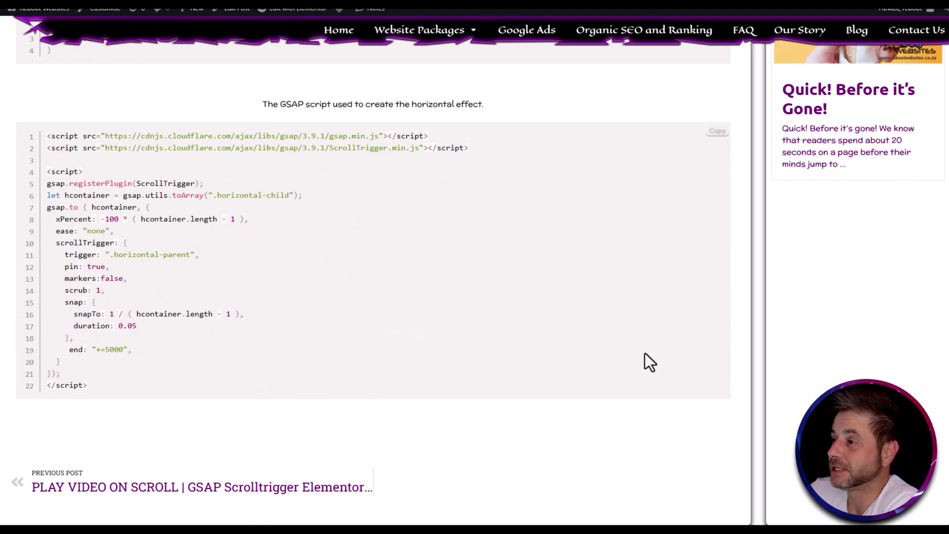
{"action": "left_click", "coordinate": [717, 131]}
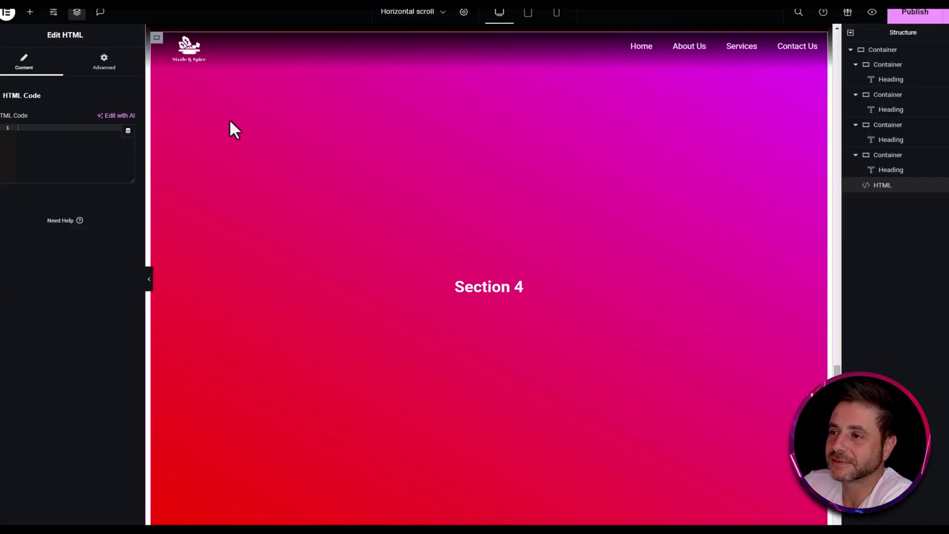
{"action": "left_click", "coordinate": [38, 149]}
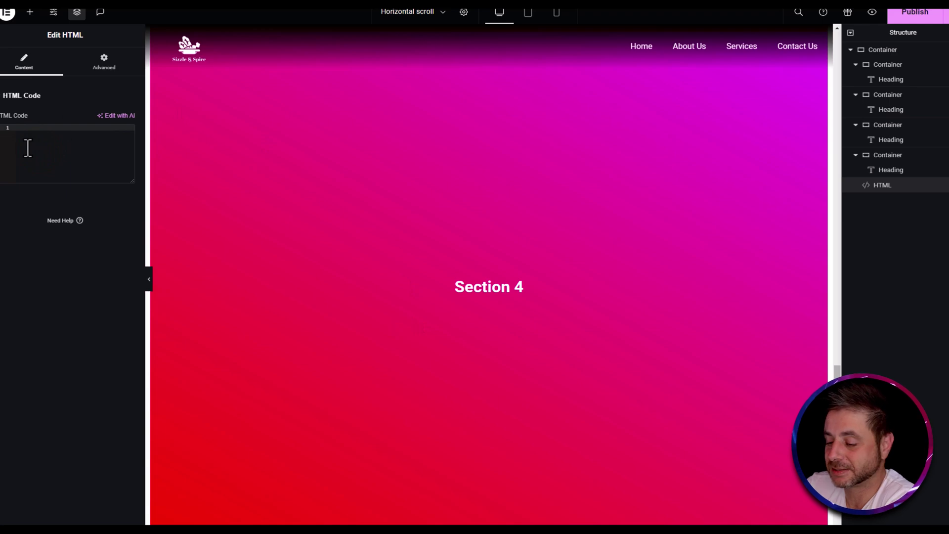
{"action": "key", "text": "ctrl+v"}
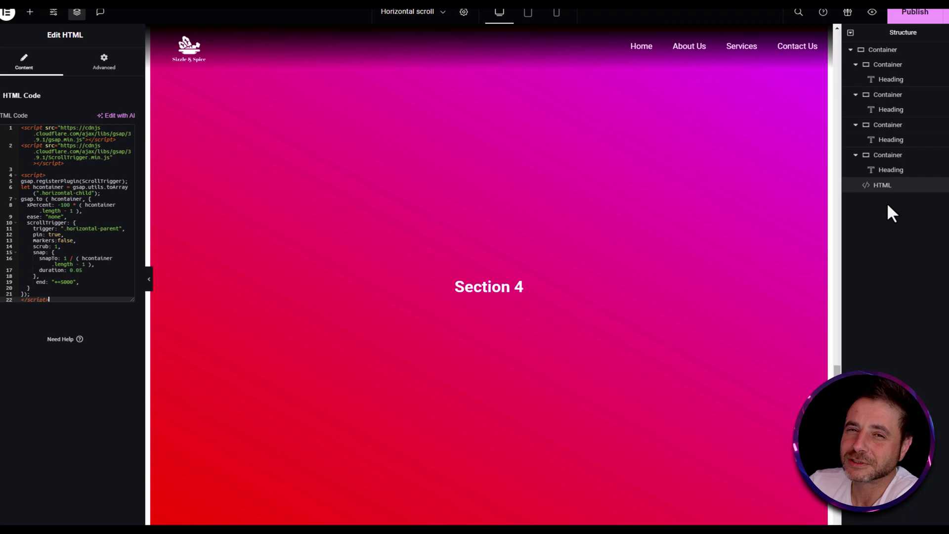
Set the parent container to No Wrap and its direction to a horizontal row
{"action": "left_click", "coordinate": [871, 50]}
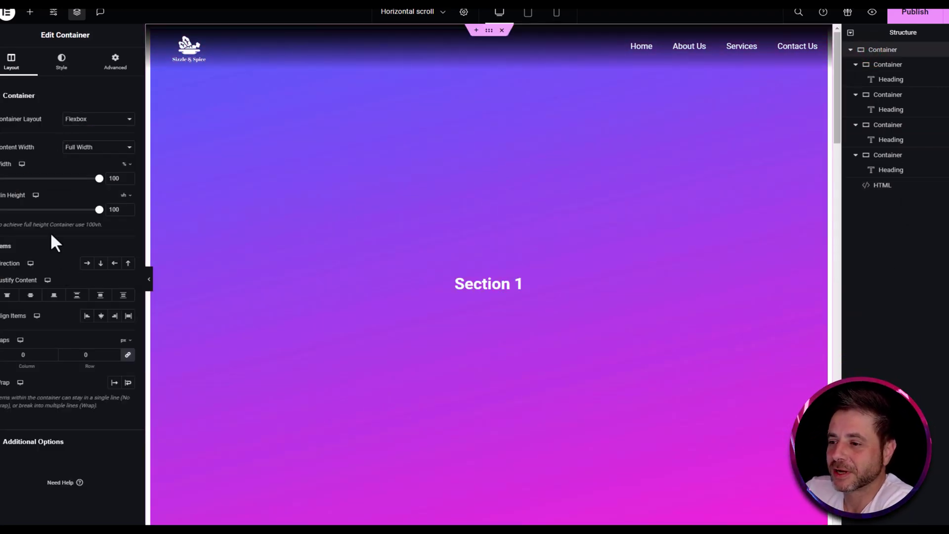
{"action": "left_click", "coordinate": [114, 383]}
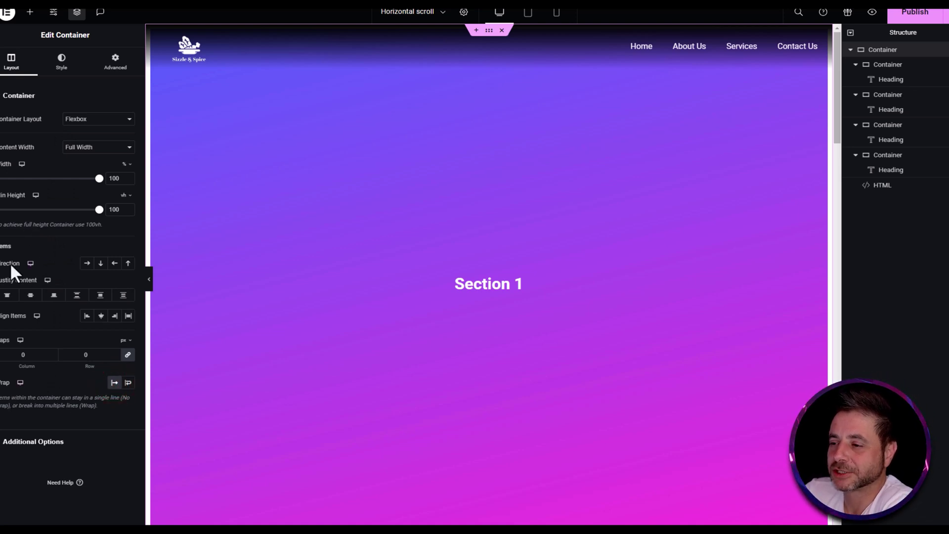
{"action": "left_click", "coordinate": [87, 263]}
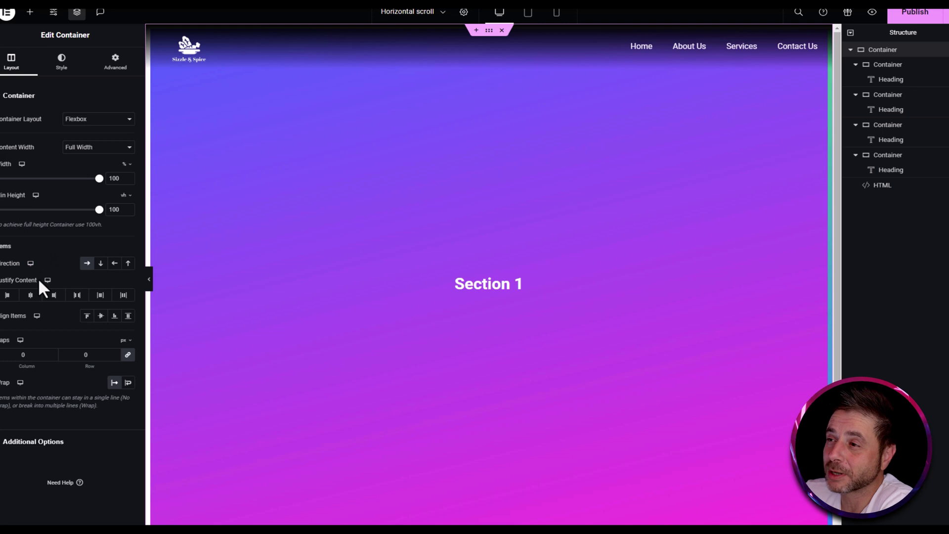
Set the parent container's margin and padding to 0 on all sides
{"action": "left_click", "coordinate": [111, 65]}
{"action": "left_click", "coordinate": [7, 130]}
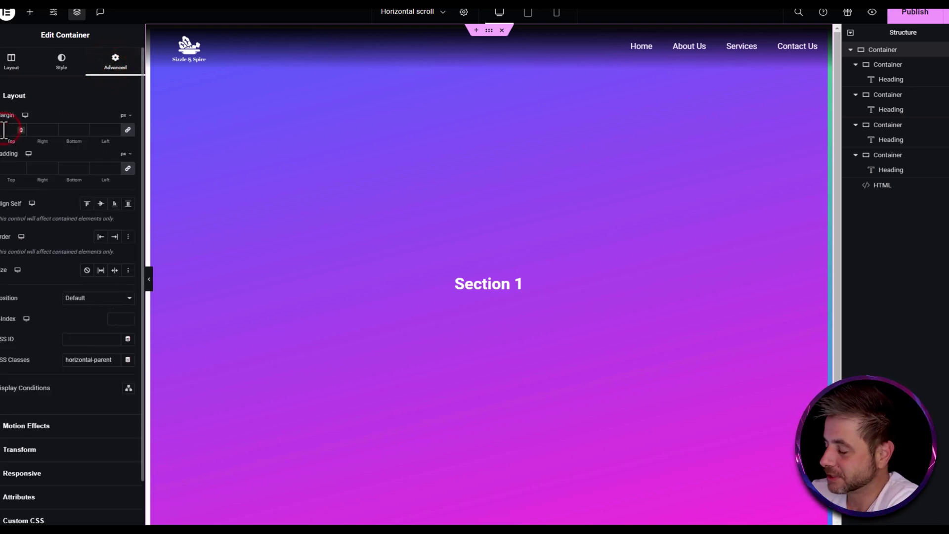
{"action": "type", "text": "0"}
{"action": "left_click", "coordinate": [5, 168]}
{"action": "type", "text": "0"}
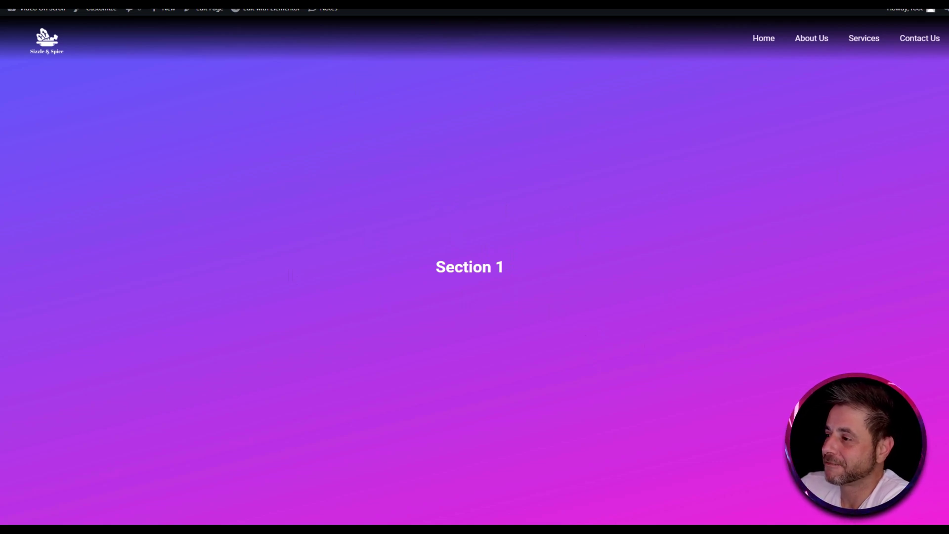
Test the horizontal scroll effect on the live page by moving through Sections 1 to 4 and back
{"action": "scroll", "coordinate": [566, 424], "scroll_direction": "down", "scroll_amount": 10}
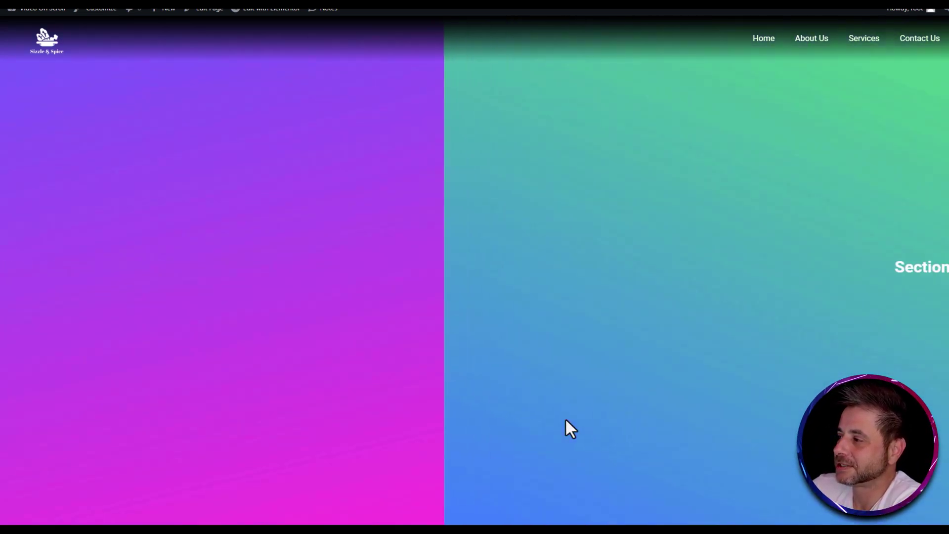
{"action": "scroll", "coordinate": [566, 421], "scroll_direction": "down", "scroll_amount": 5}
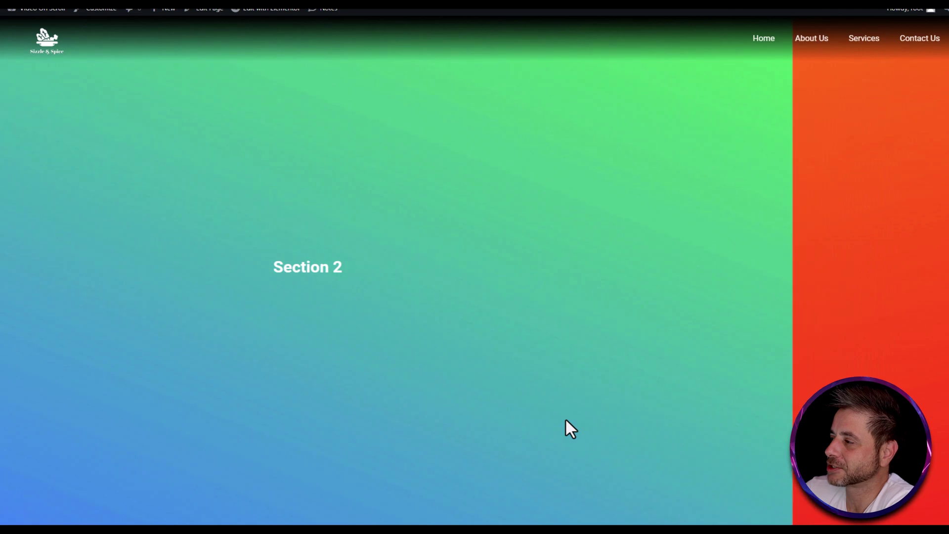
{"action": "scroll", "coordinate": [566, 420], "scroll_direction": "down", "scroll_amount": 10}
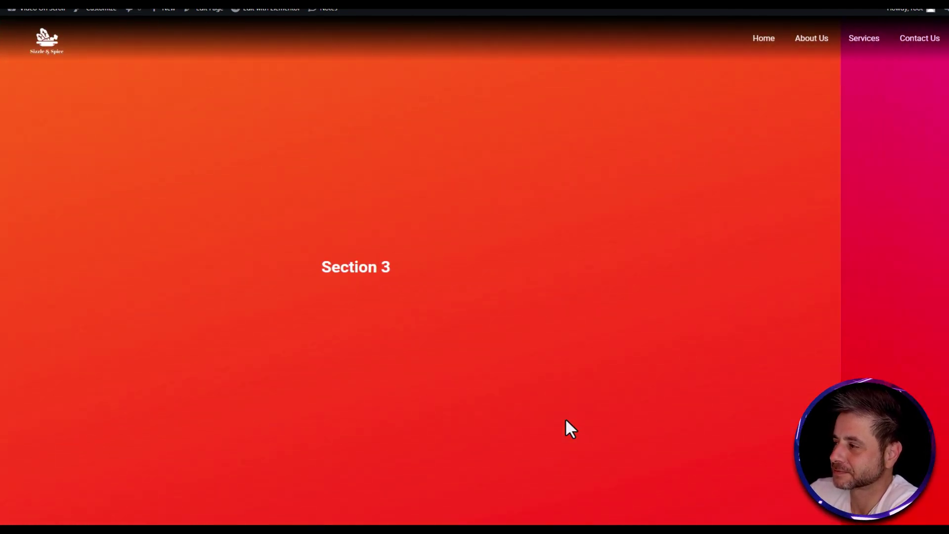
{"action": "scroll", "coordinate": [565, 421], "scroll_direction": "down", "scroll_amount": 5}
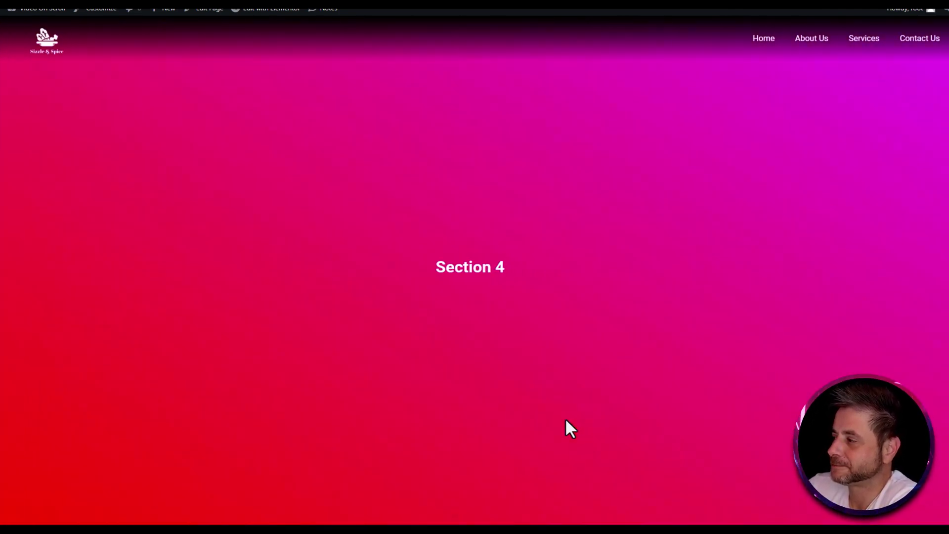
{"action": "scroll", "coordinate": [566, 422], "scroll_direction": "up", "scroll_amount": 10}
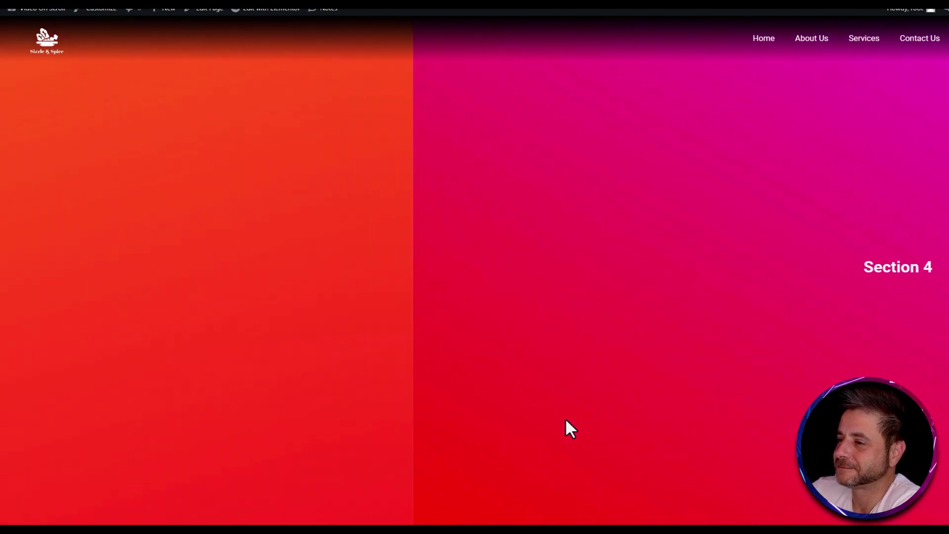
{"action": "scroll", "coordinate": [565, 421], "scroll_direction": "up", "scroll_amount": 15}
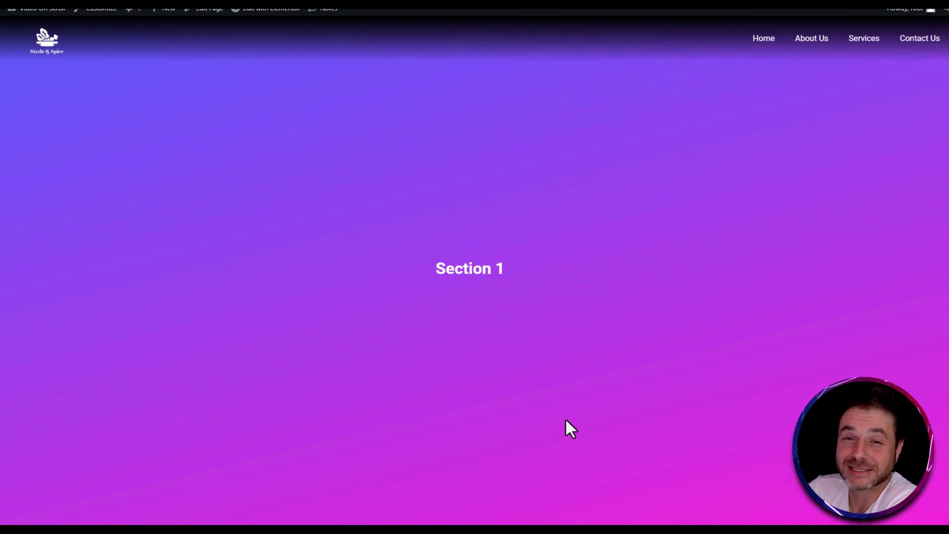
{"action": "scroll", "coordinate": [565, 420], "scroll_direction": "down", "scroll_amount": 5}
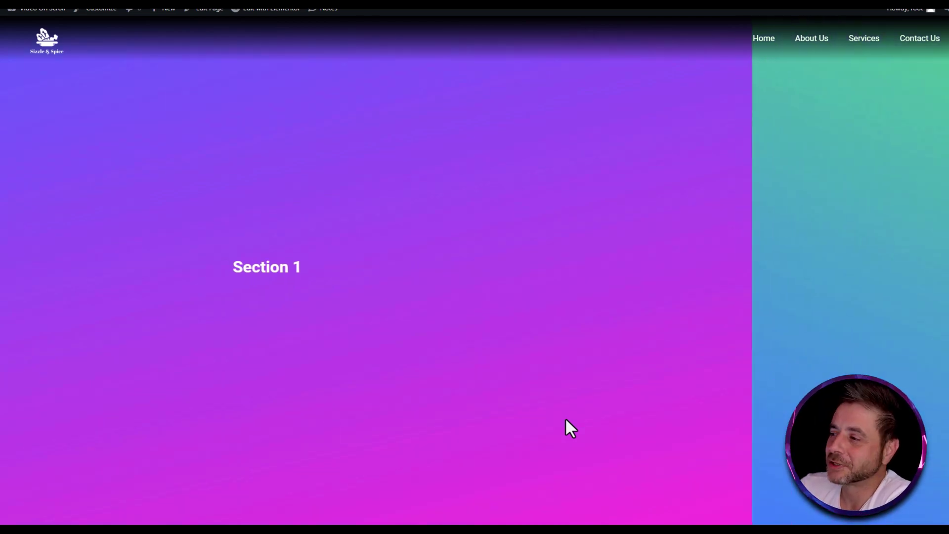
Add a new single-column container below the horizontal scroll section in the Elementor editor
{"action": "scroll", "coordinate": [566, 418], "scroll_direction": "down", "scroll_amount": 6}
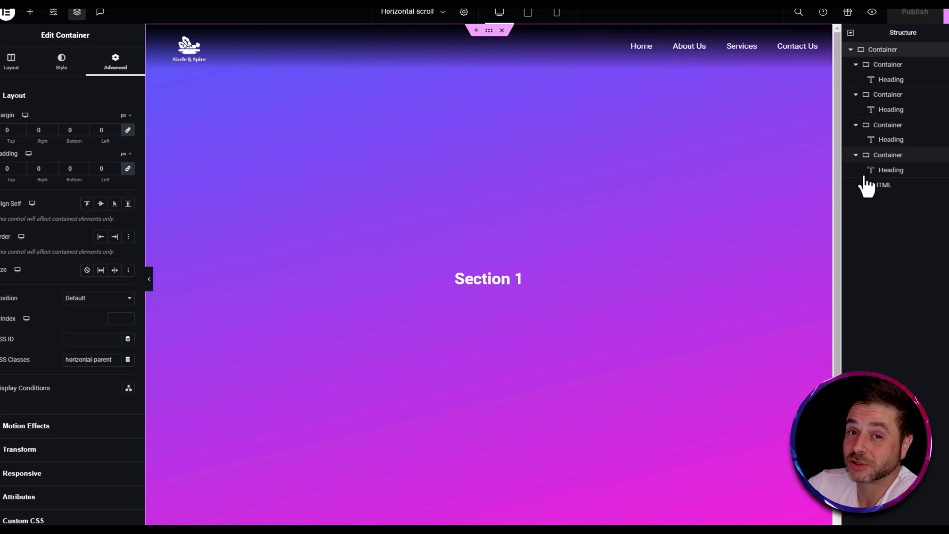
{"action": "key", "text": "Escape"}
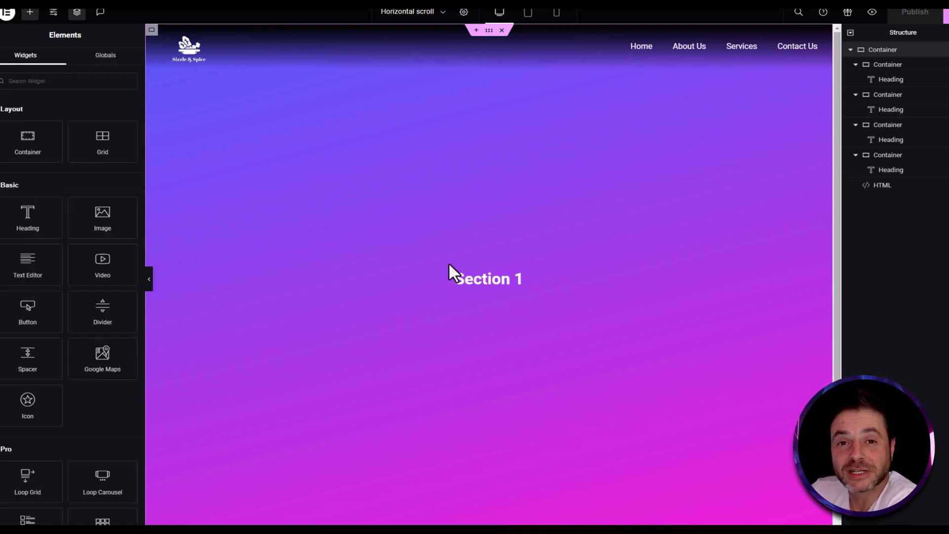
{"action": "scroll", "coordinate": [448, 262], "scroll_direction": "down", "scroll_amount": 4}
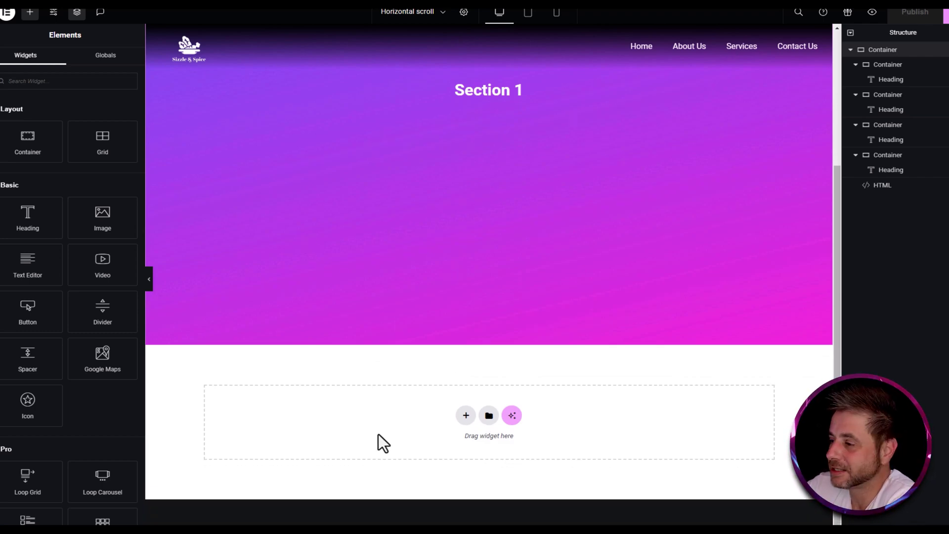
{"action": "left_click", "coordinate": [466, 415]}
{"action": "left_click", "coordinate": [450, 441]}
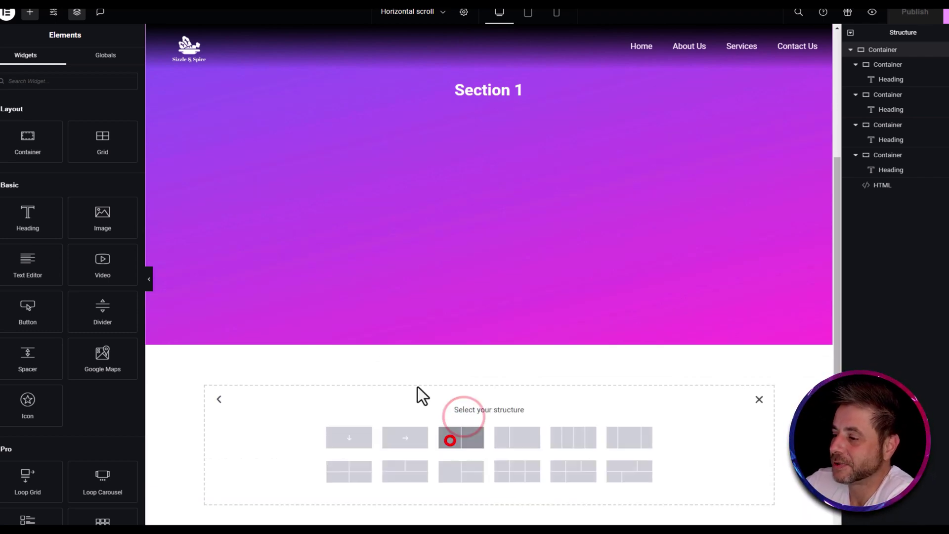
{"action": "left_click", "coordinate": [360, 435]}
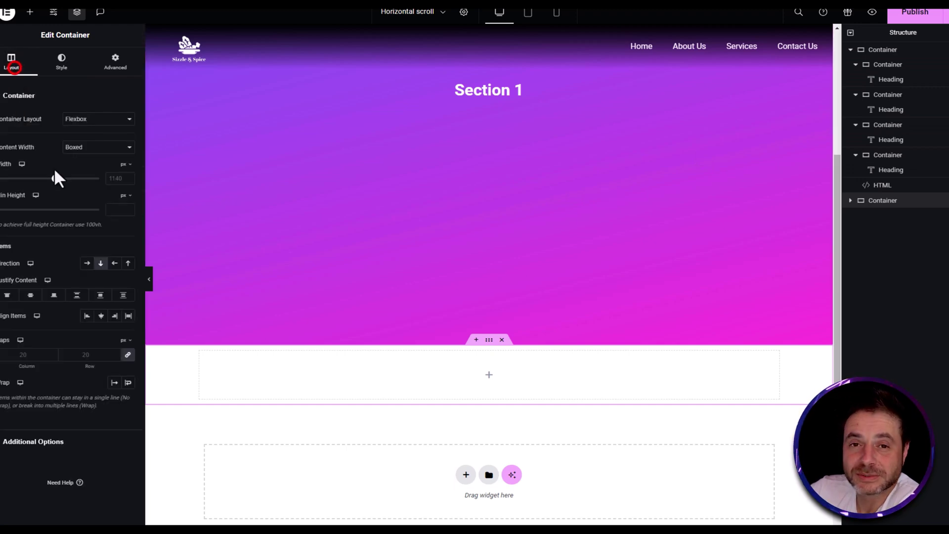
Give the new container a classic background type and set its content width to Full Width
{"action": "left_click", "coordinate": [62, 61]}
{"action": "left_click", "coordinate": [87, 140]}
{"action": "left_click", "coordinate": [127, 160]}
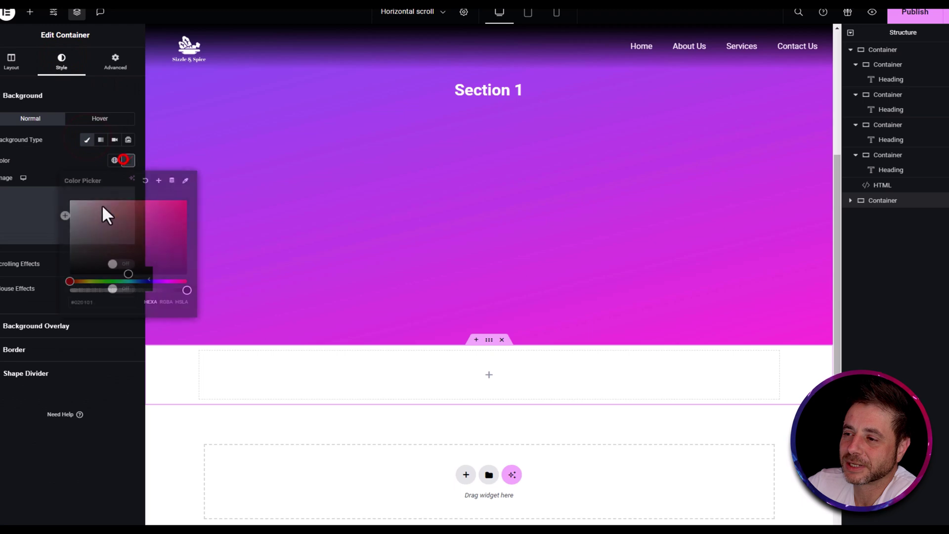
{"action": "left_click", "coordinate": [97, 147]}
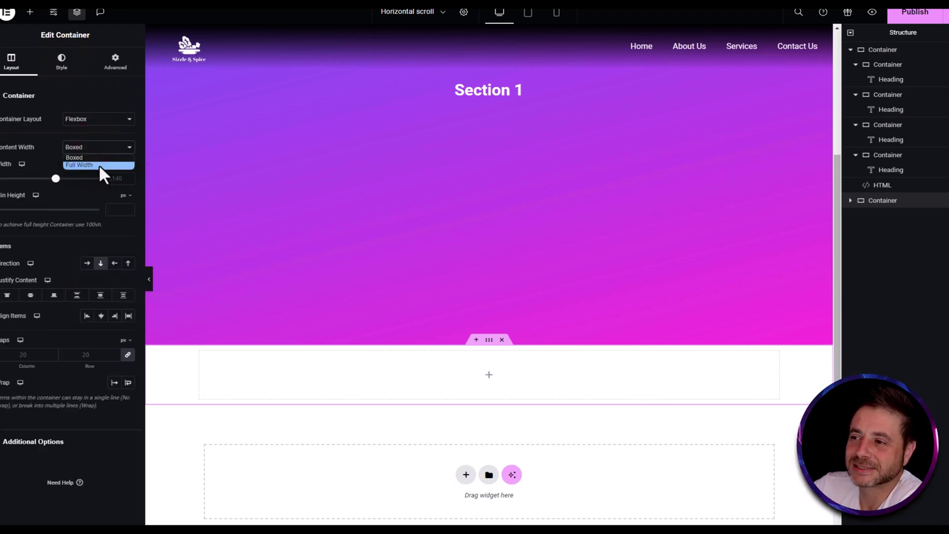
{"action": "left_click", "coordinate": [99, 165]}
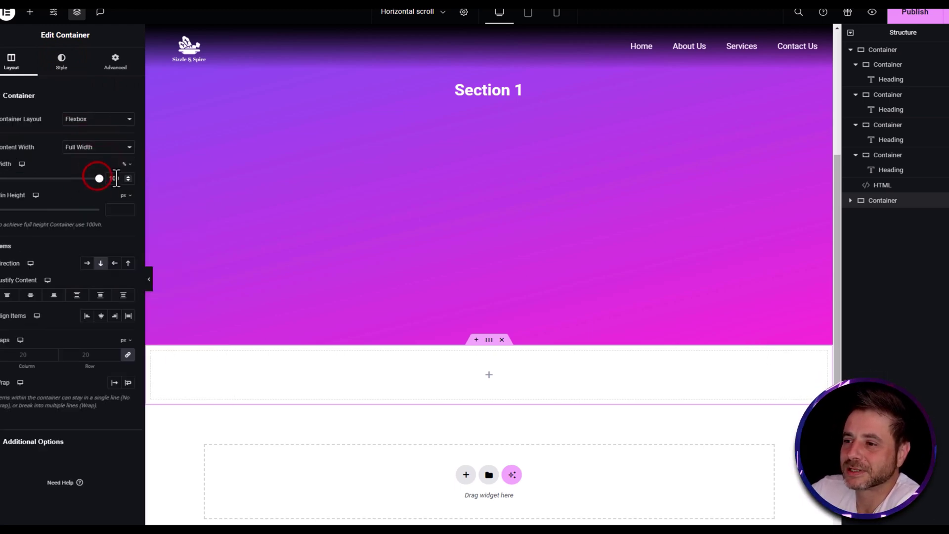
Set the new container's minimum height to 100 vh and centre its content with Justify Content and Align Items
{"action": "left_click", "coordinate": [124, 195]}
{"action": "left_click", "coordinate": [122, 236]}
{"action": "left_click_drag", "start_coordinate": [3, 213], "coordinate": [125, 208]}
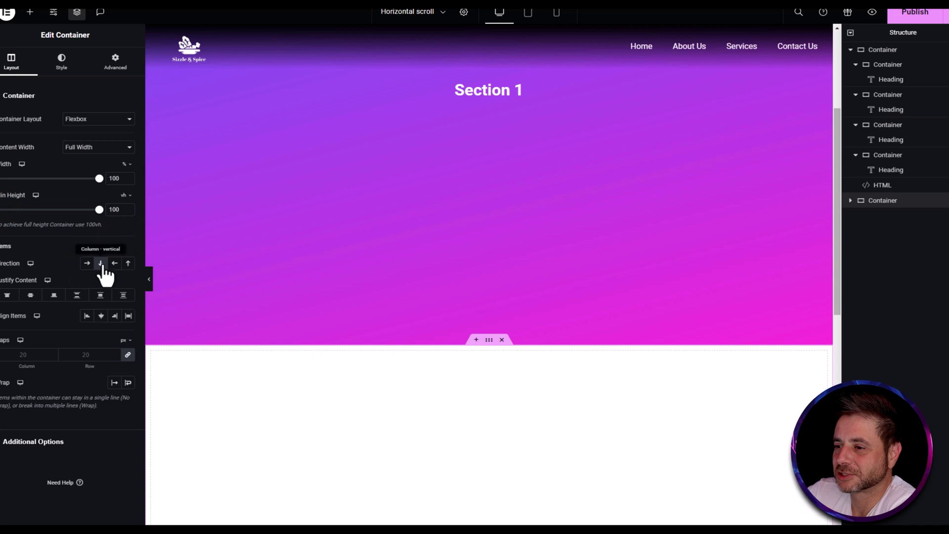
{"action": "left_click", "coordinate": [30, 296]}
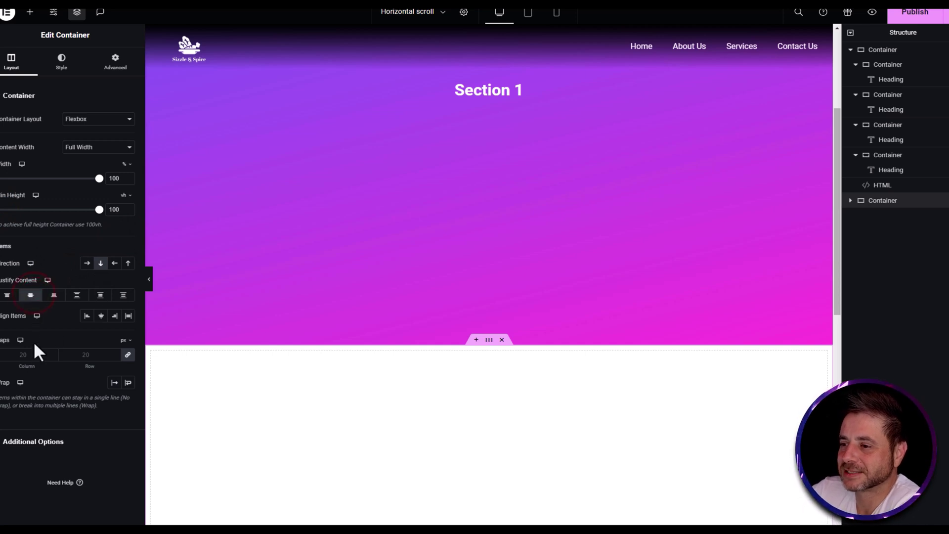
{"action": "left_click", "coordinate": [100, 317]}
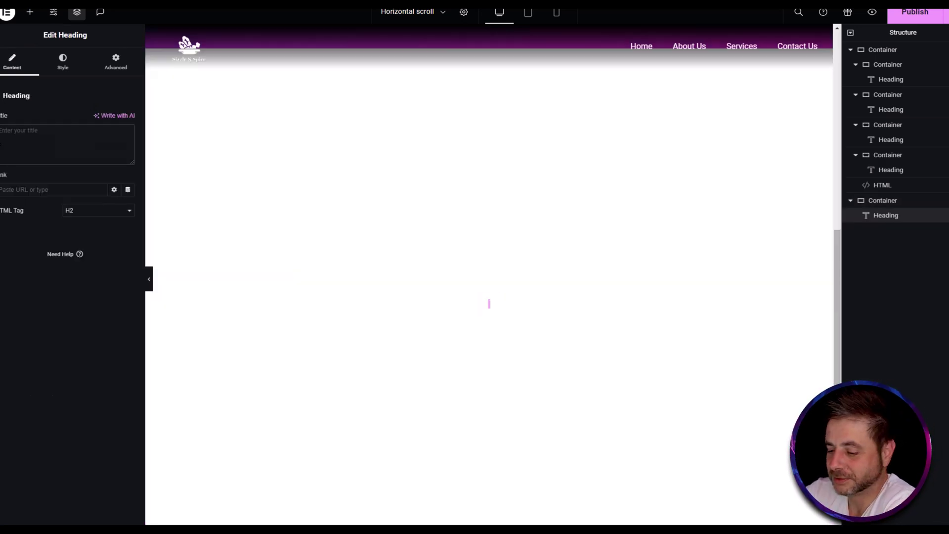
Title the new container's heading "Vertical 1" and colour its text black
{"action": "type", "text": "Vertical 1"}
{"action": "left_click", "coordinate": [63, 63]}
{"action": "left_click", "coordinate": [128, 139]}
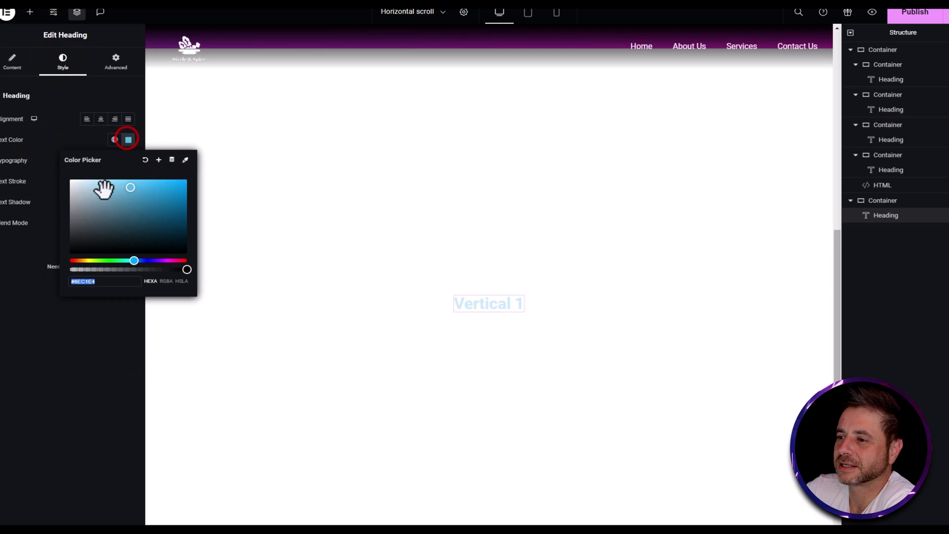
{"action": "left_click_drag", "start_coordinate": [104, 189], "coordinate": [71, 252]}
{"action": "left_click", "coordinate": [560, 294]}
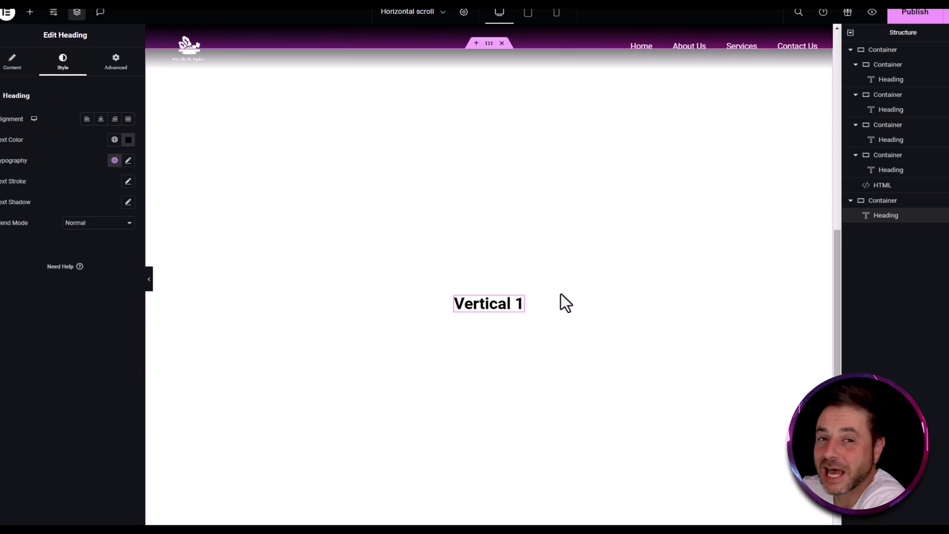
Duplicate the Vertical 1 container and change the copy's heading to "Vertical 2"
{"action": "right_click", "coordinate": [882, 210]}
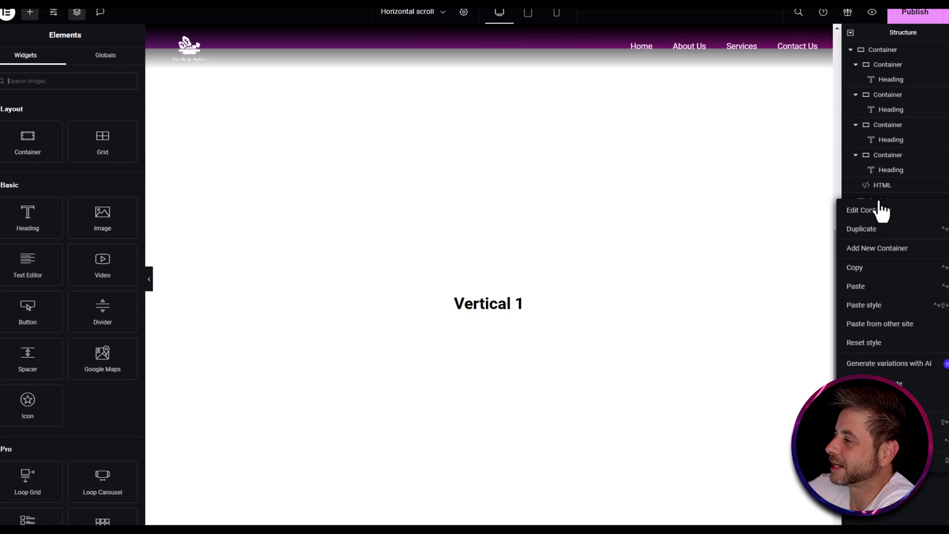
{"action": "left_click", "coordinate": [867, 230]}
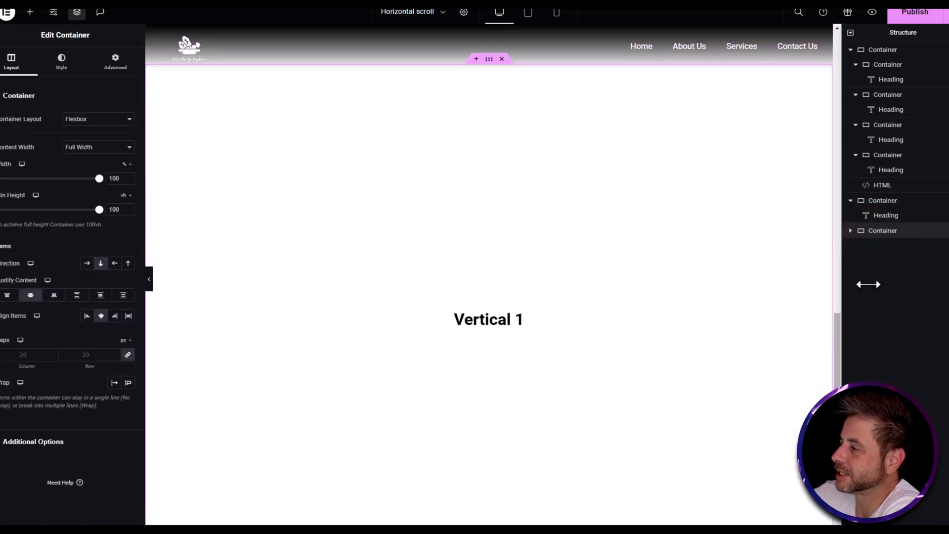
{"action": "left_click", "coordinate": [850, 230]}
{"action": "left_click", "coordinate": [883, 246]}
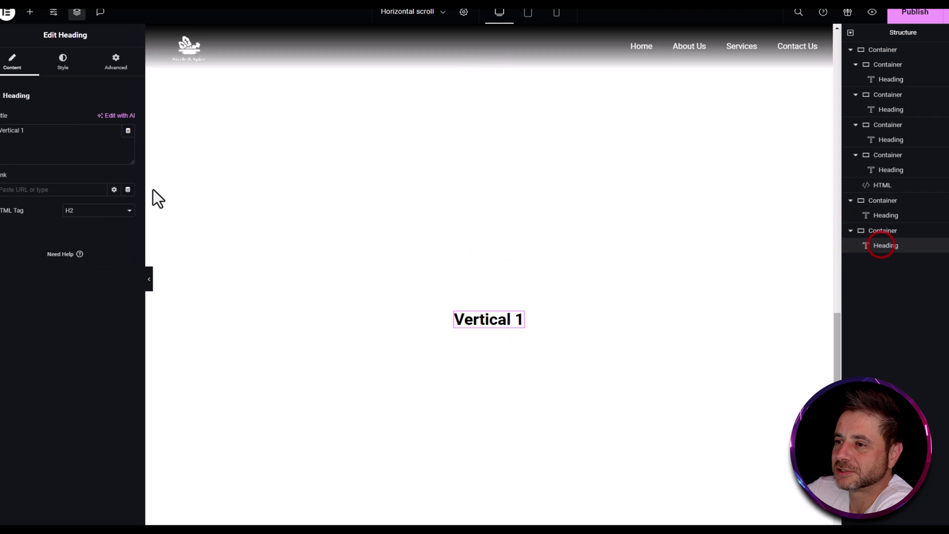
{"action": "key", "text": "BackSpace"}
{"action": "type", "text": "2"}
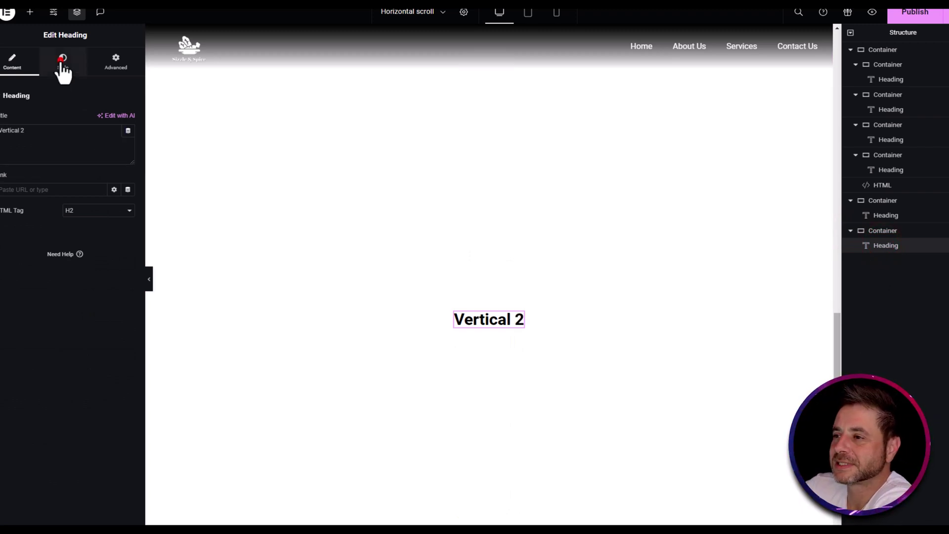
Colour the Vertical 2 heading white and give its container a black background
{"action": "left_click", "coordinate": [60, 69]}
{"action": "left_click", "coordinate": [128, 140]}
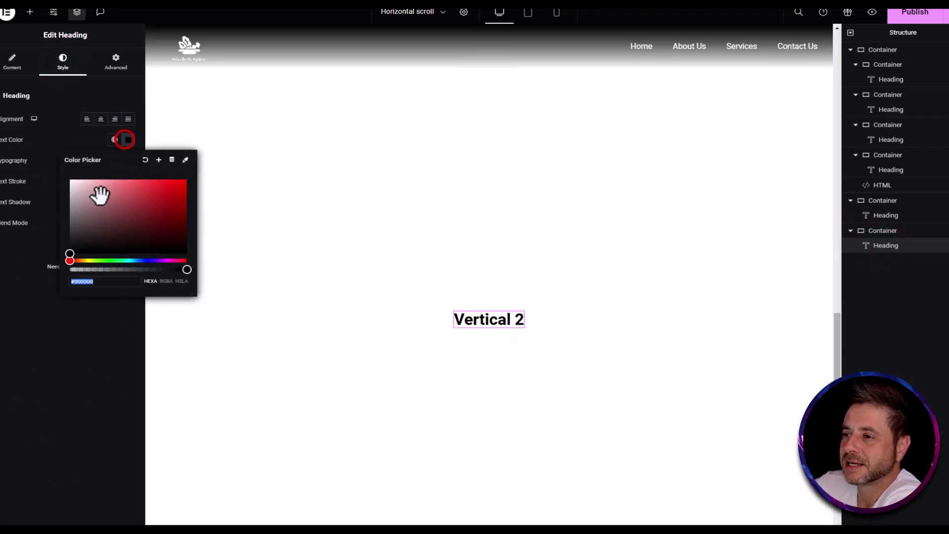
{"action": "left_click", "coordinate": [75, 179]}
{"action": "left_click", "coordinate": [883, 231]}
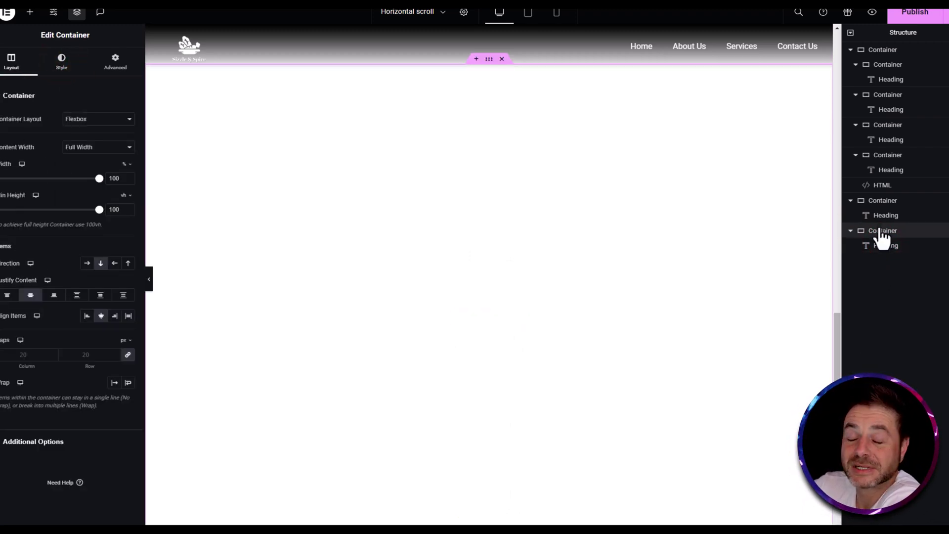
{"action": "left_click", "coordinate": [61, 64]}
{"action": "left_click", "coordinate": [129, 160]}
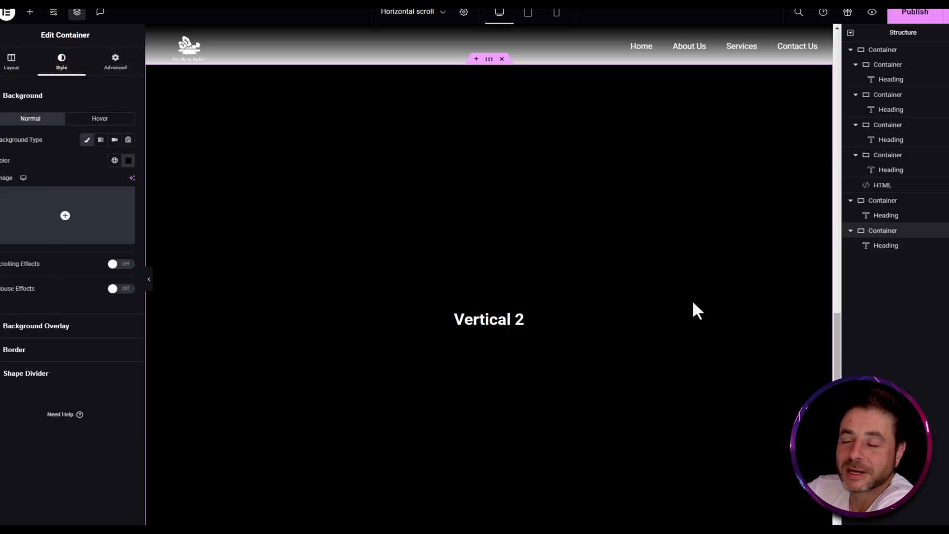
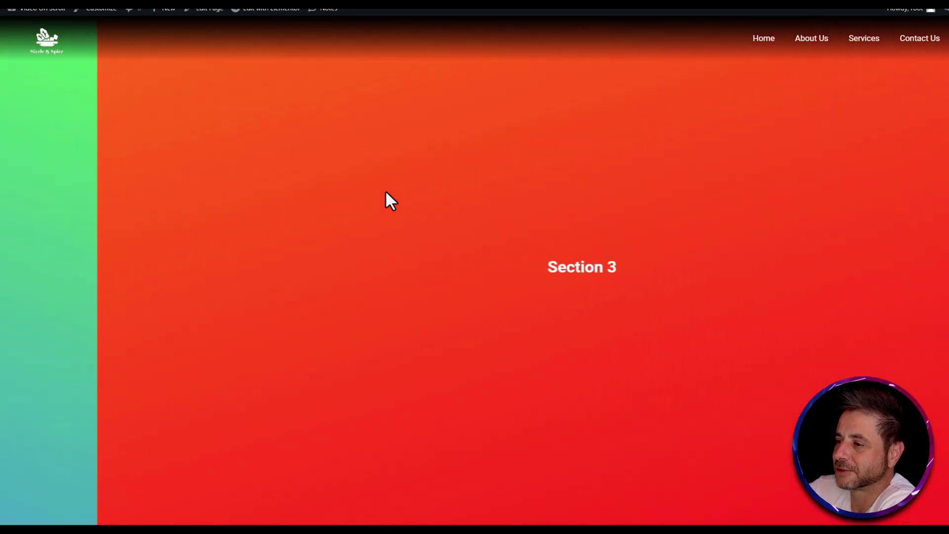
Move the Vertical 1 container above the horizontal parent container in the page structure
{"action": "scroll", "coordinate": [391, 200], "scroll_direction": "up", "scroll_amount": 3}
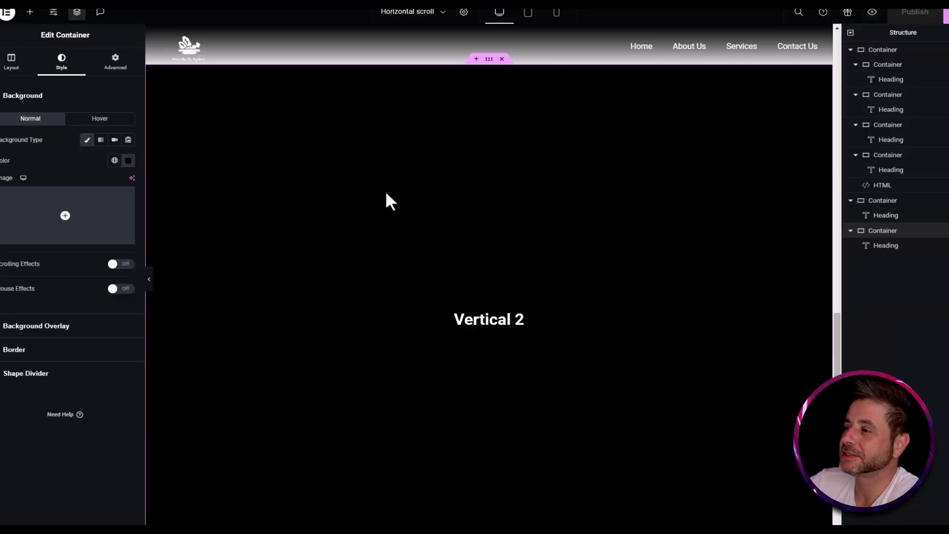
{"action": "left_click", "coordinate": [873, 201]}
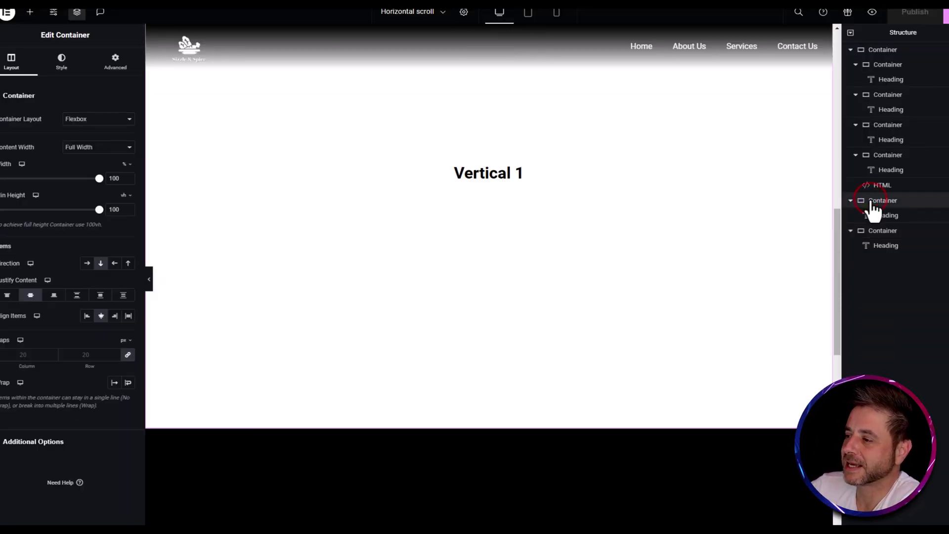
{"action": "scroll", "coordinate": [708, 398], "scroll_direction": "down", "scroll_amount": 2}
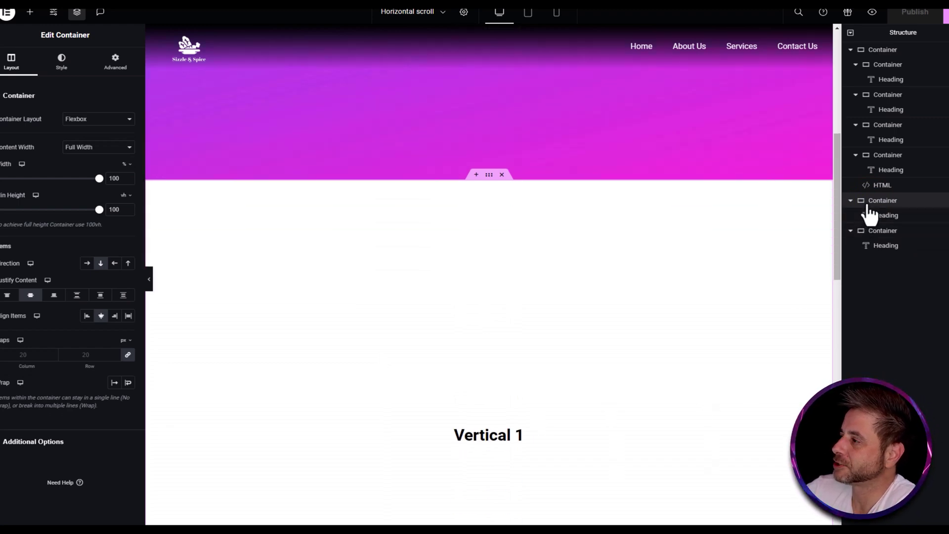
{"action": "left_click_drag", "start_coordinate": [896, 171], "coordinate": [880, 63]}
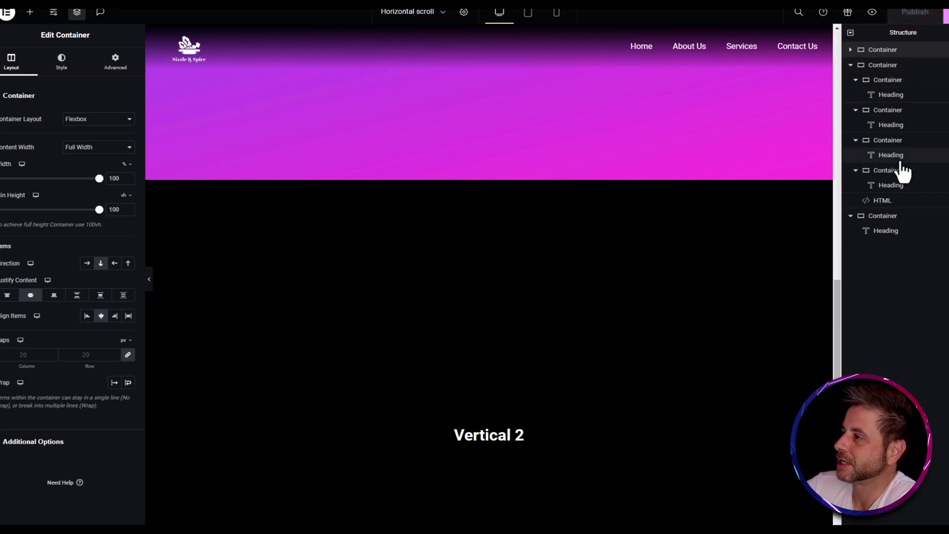
Preview the page live and test the scroll from Vertical 1 through Sections 1 to 4 to Vertical 2 and back
{"action": "left_click", "coordinate": [872, 13]}
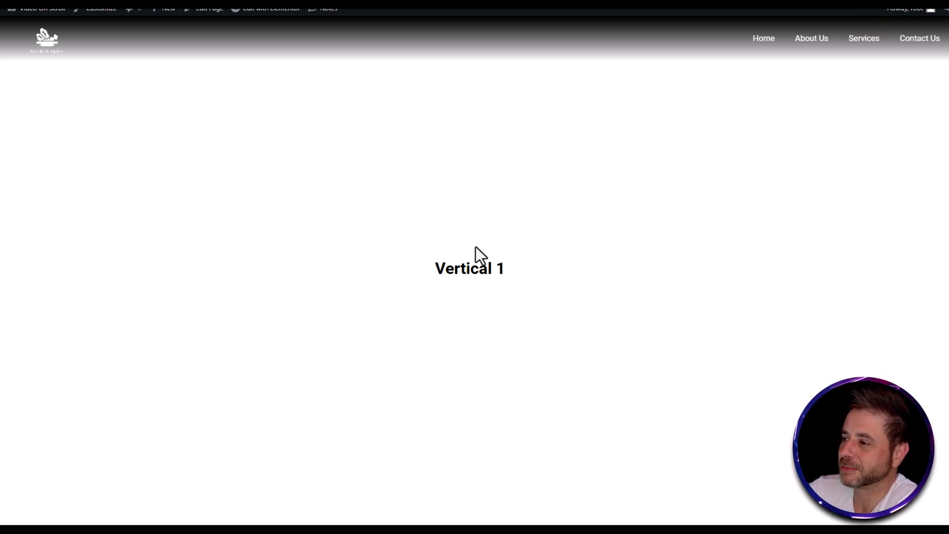
{"action": "scroll", "coordinate": [475, 248], "scroll_direction": "down", "scroll_amount": 5}
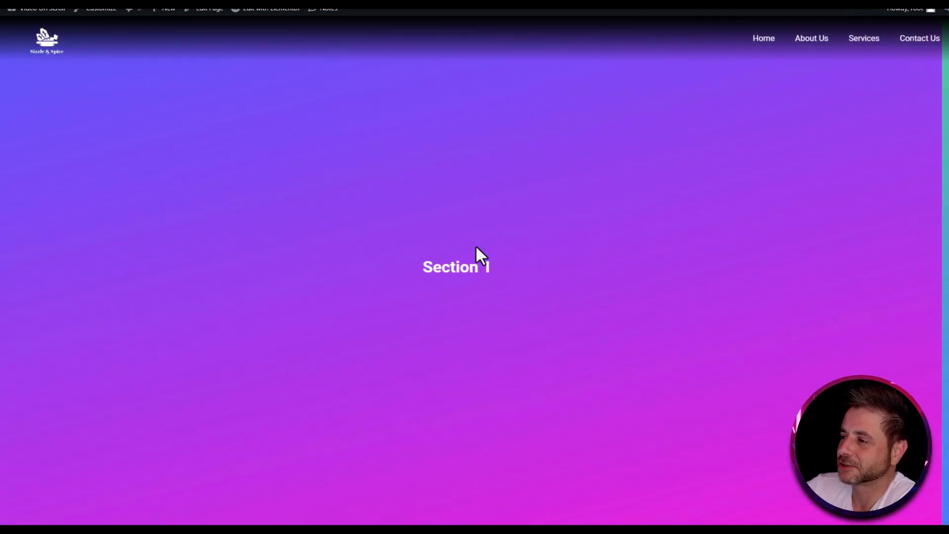
{"action": "scroll", "coordinate": [476, 245], "scroll_direction": "down", "scroll_amount": 6}
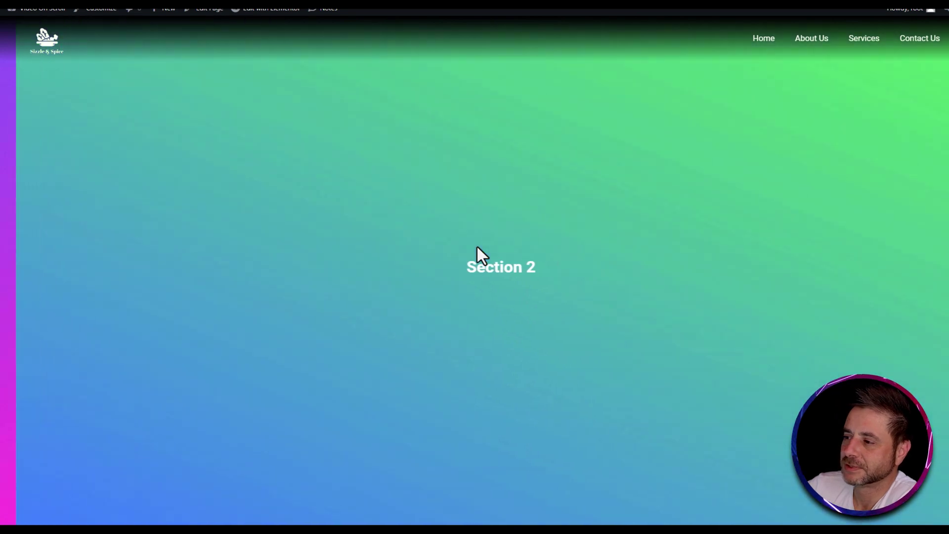
{"action": "scroll", "coordinate": [477, 246], "scroll_direction": "down", "scroll_amount": 6}
{"action": "scroll", "coordinate": [477, 245], "scroll_direction": "down", "scroll_amount": 8}
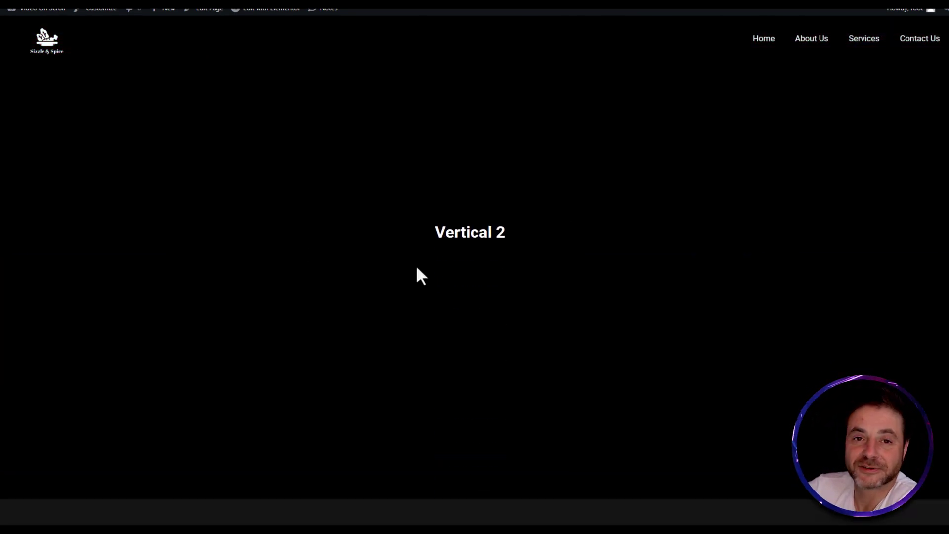
{"action": "scroll", "coordinate": [517, 377], "scroll_direction": "down", "scroll_amount": 10}
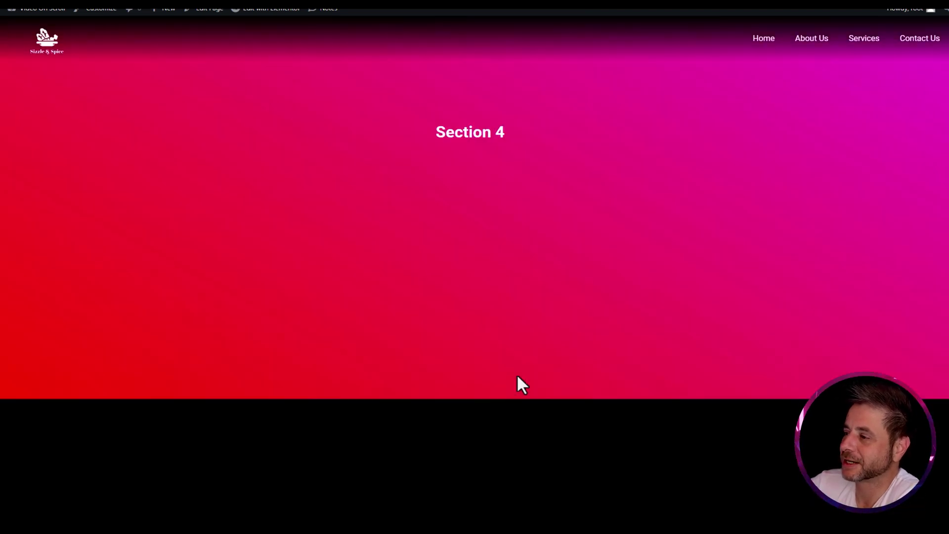
{"action": "scroll", "coordinate": [518, 385], "scroll_direction": "up", "scroll_amount": 6}
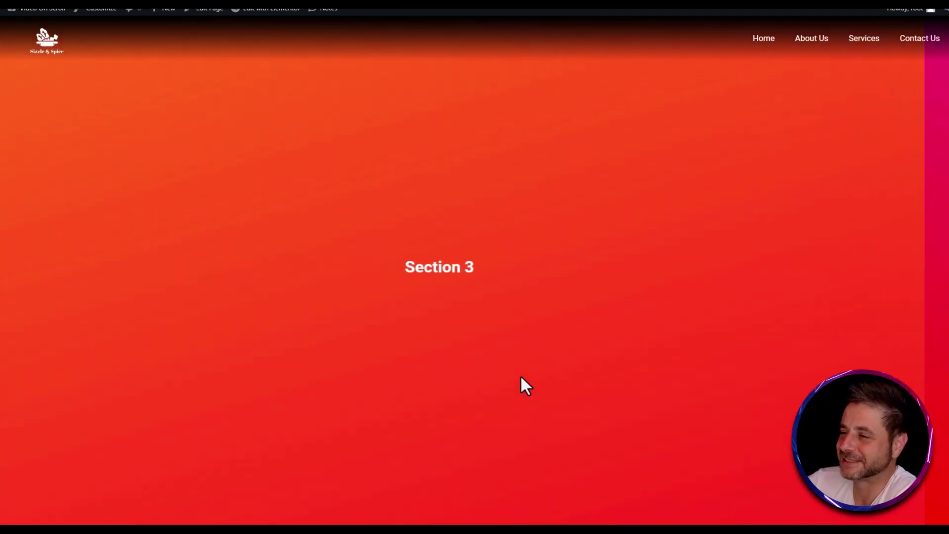
{"action": "scroll", "coordinate": [522, 377], "scroll_direction": "up", "scroll_amount": 6}
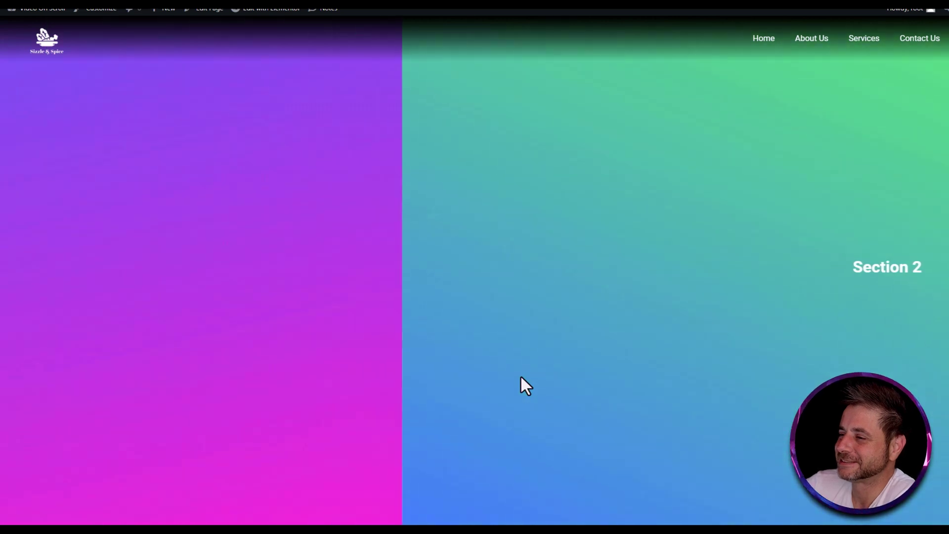
{"action": "scroll", "coordinate": [521, 377], "scroll_direction": "up", "scroll_amount": 5}
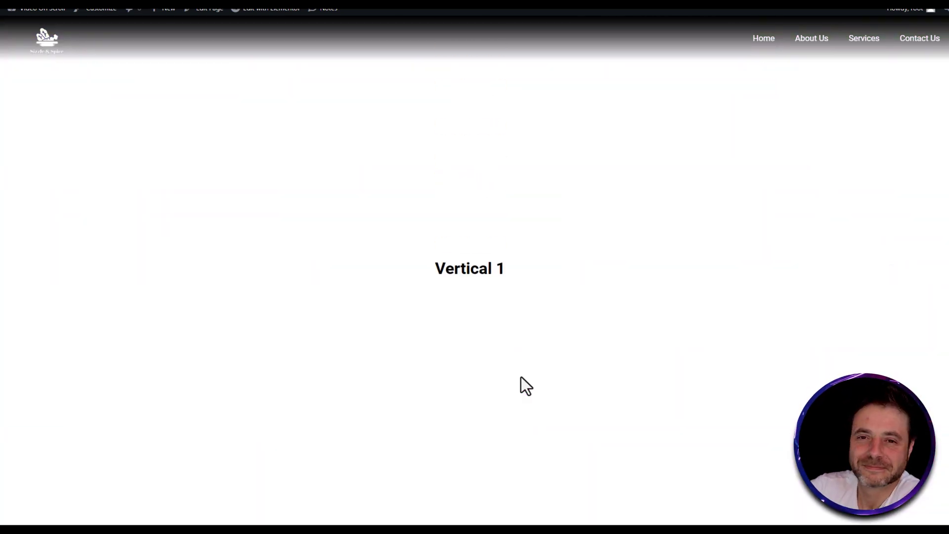
{"action": "scroll", "coordinate": [521, 376], "scroll_direction": "up", "scroll_amount": 5}
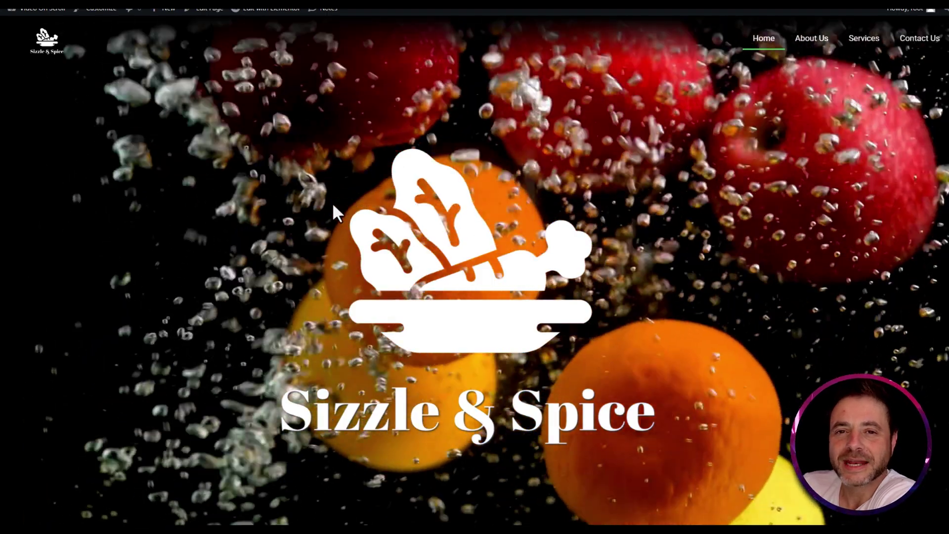
Examine the horizontal scroll effect on the finished Sizzle & Spice home page, down to the newsletter sign-up
{"action": "scroll", "coordinate": [371, 213], "scroll_direction": "down", "scroll_amount": 5}
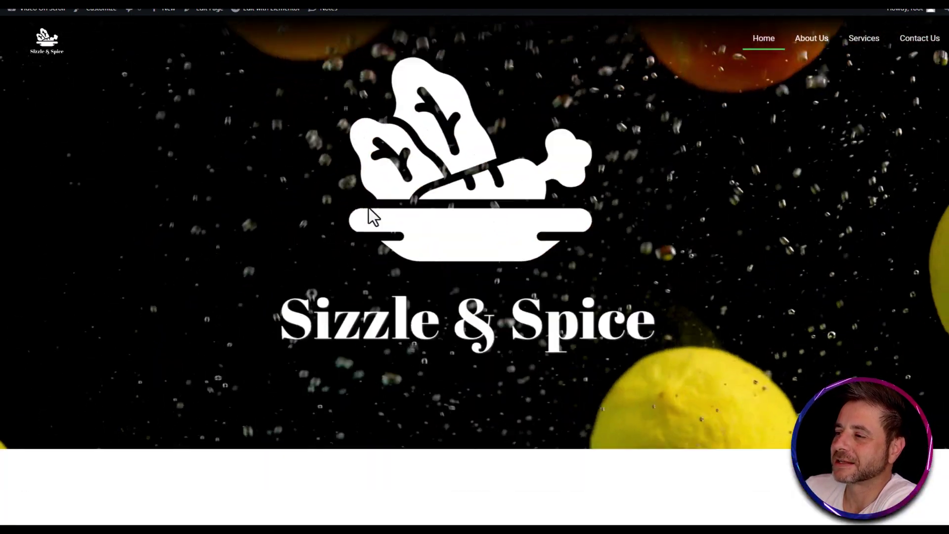
{"action": "scroll", "coordinate": [369, 208], "scroll_direction": "down", "scroll_amount": 5}
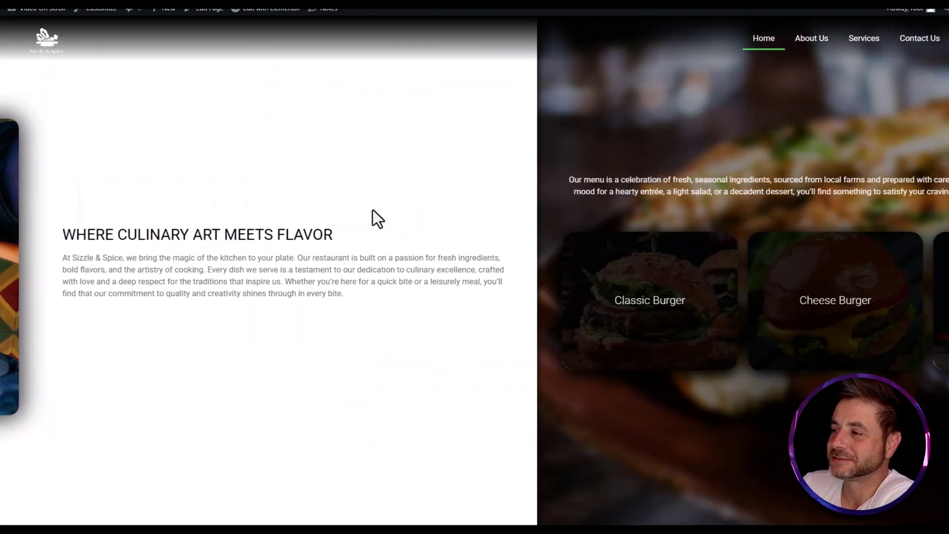
{"action": "scroll", "coordinate": [373, 209], "scroll_direction": "down", "scroll_amount": 5}
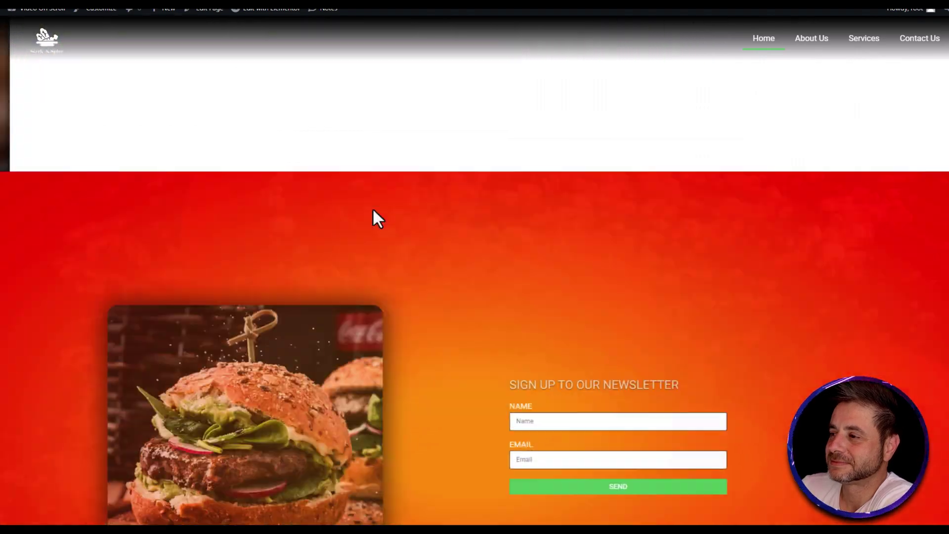